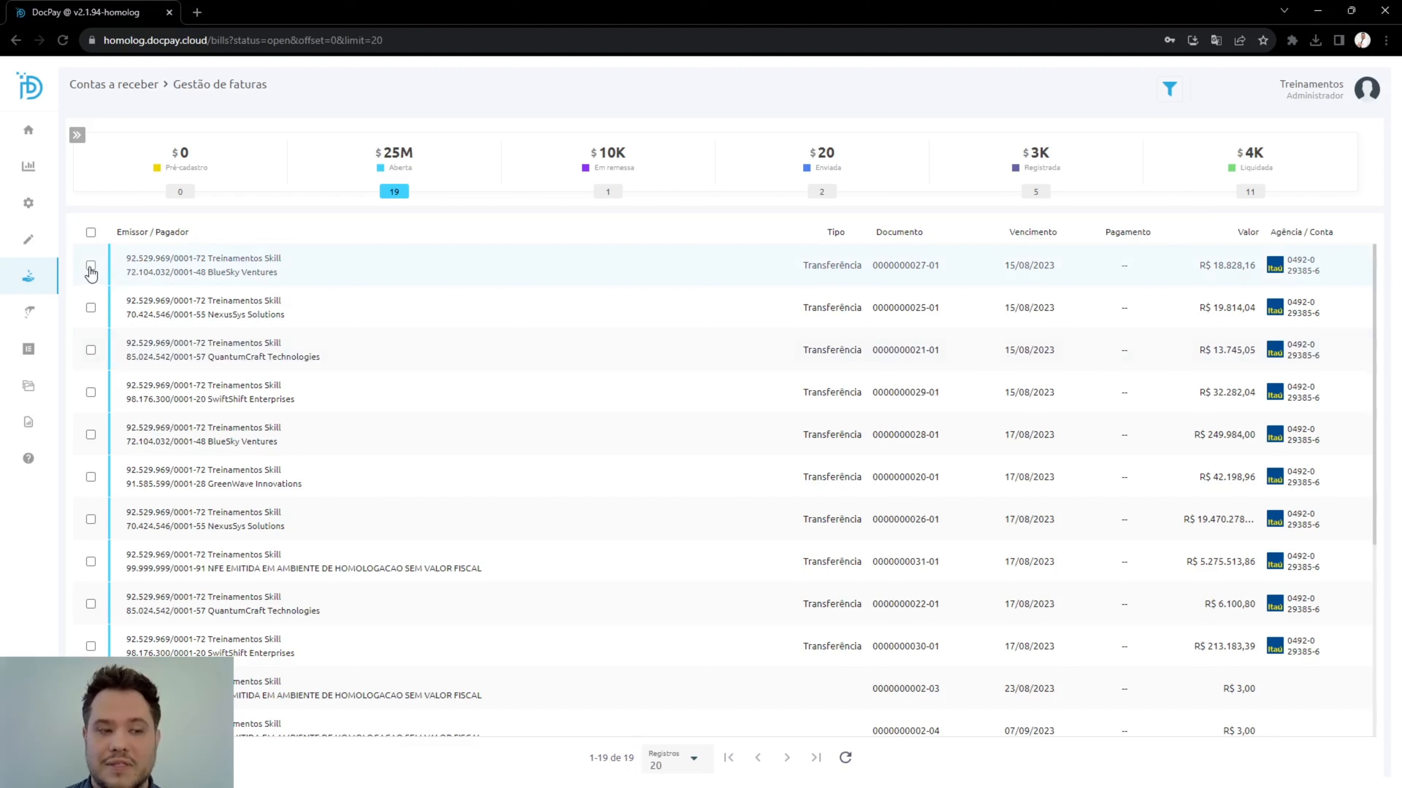
Preview the manual transfer write-off for the first two open invoices, BlueSky Ventures and NexusSys Solutions, and cancel it.
click(90, 266)
mouse_move(89, 252)
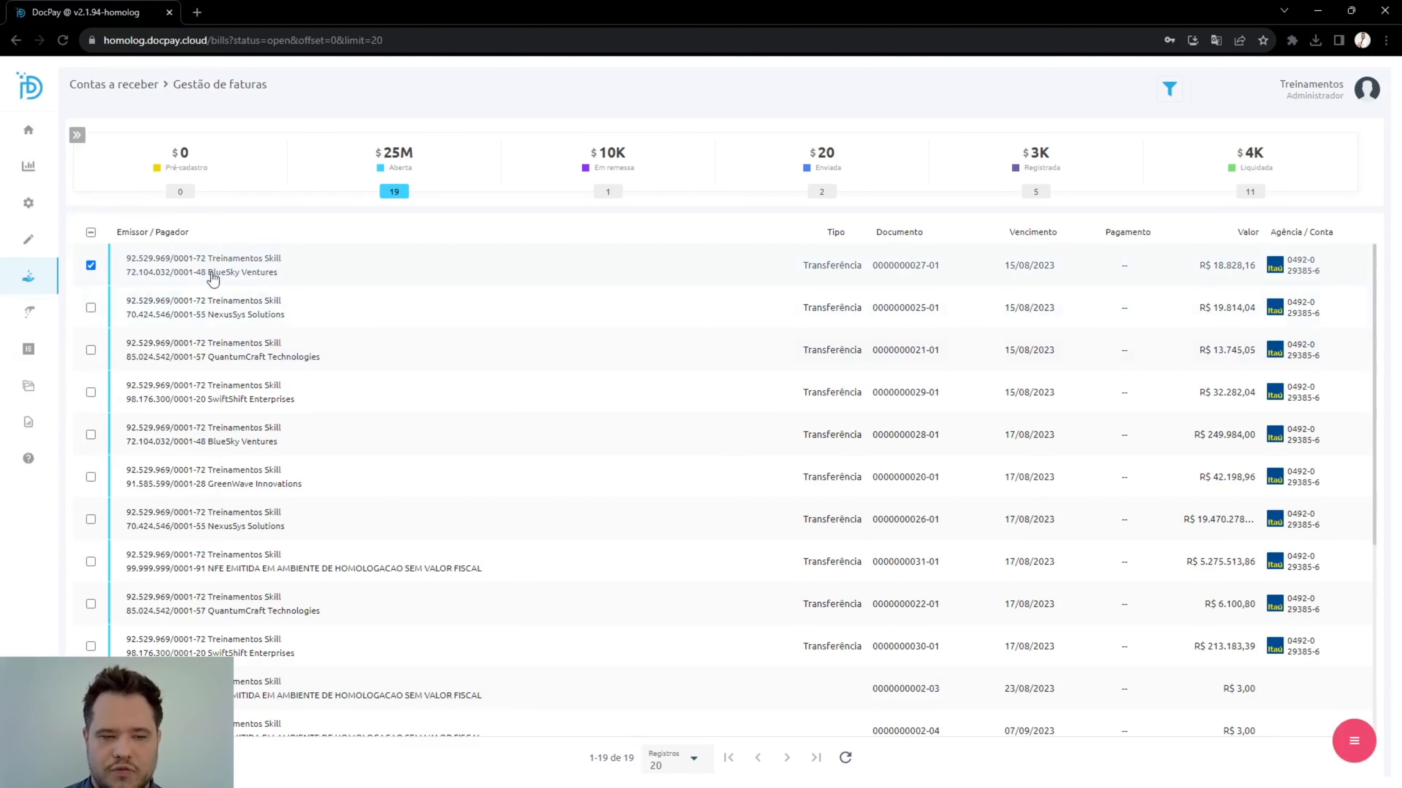
click(91, 308)
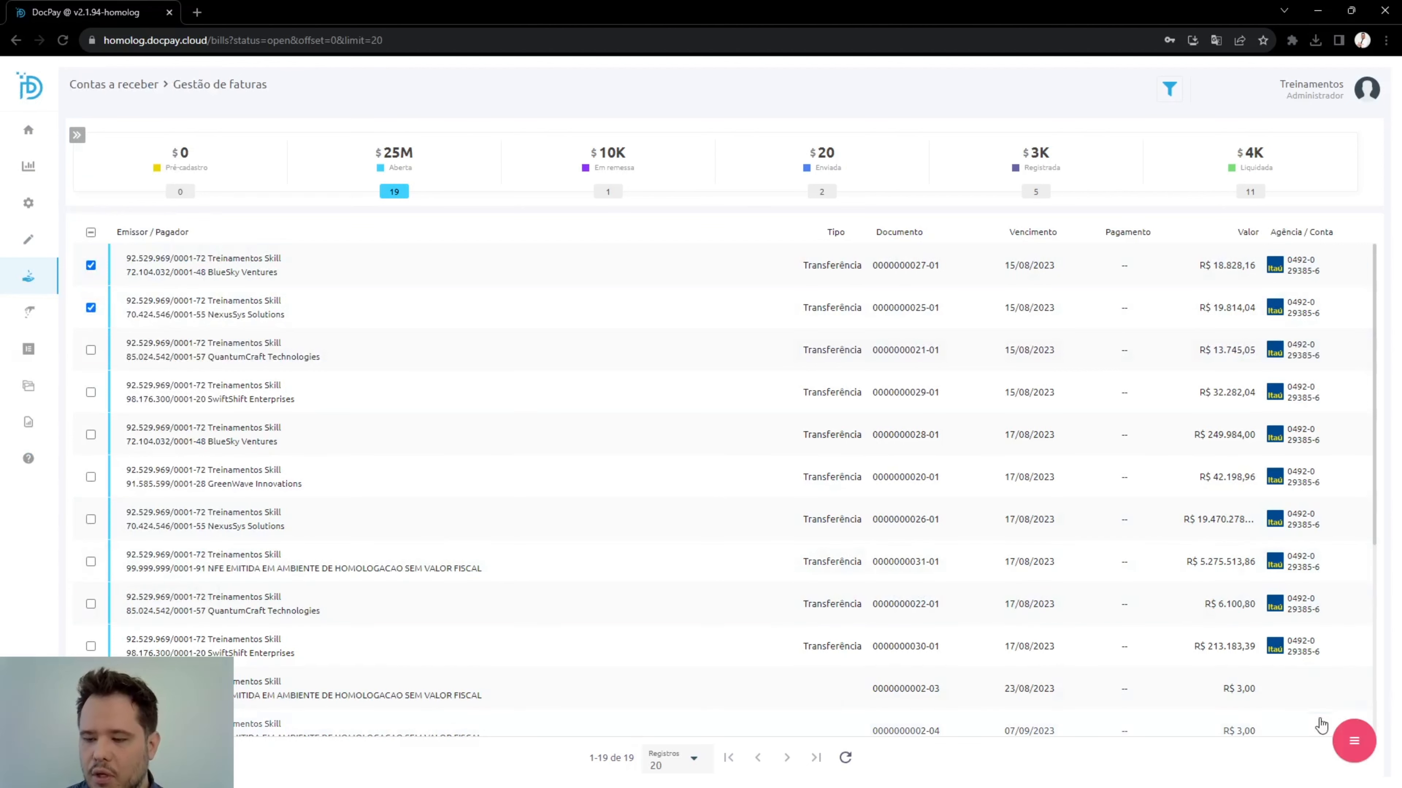
mouse_move(1353, 746)
click(1353, 690)
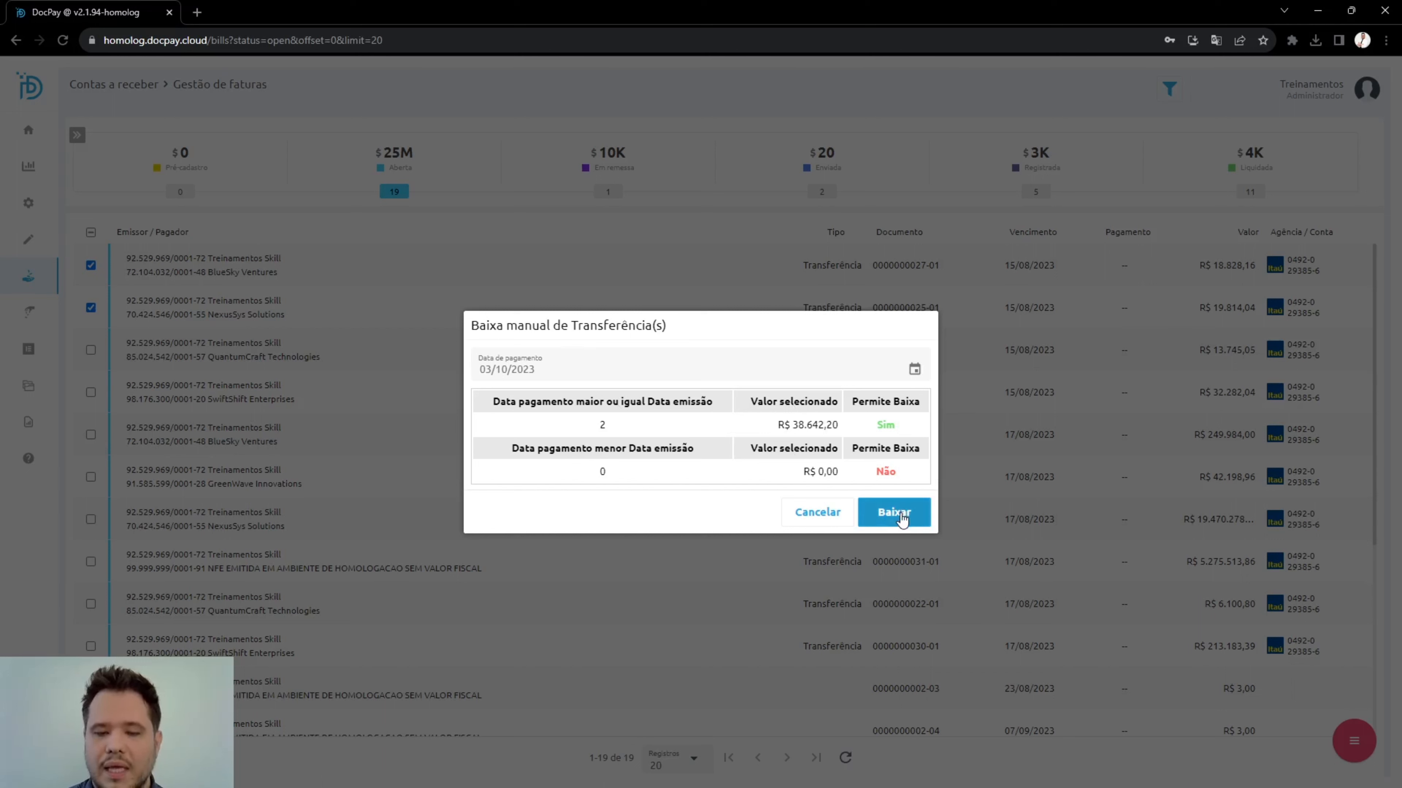
click(817, 513)
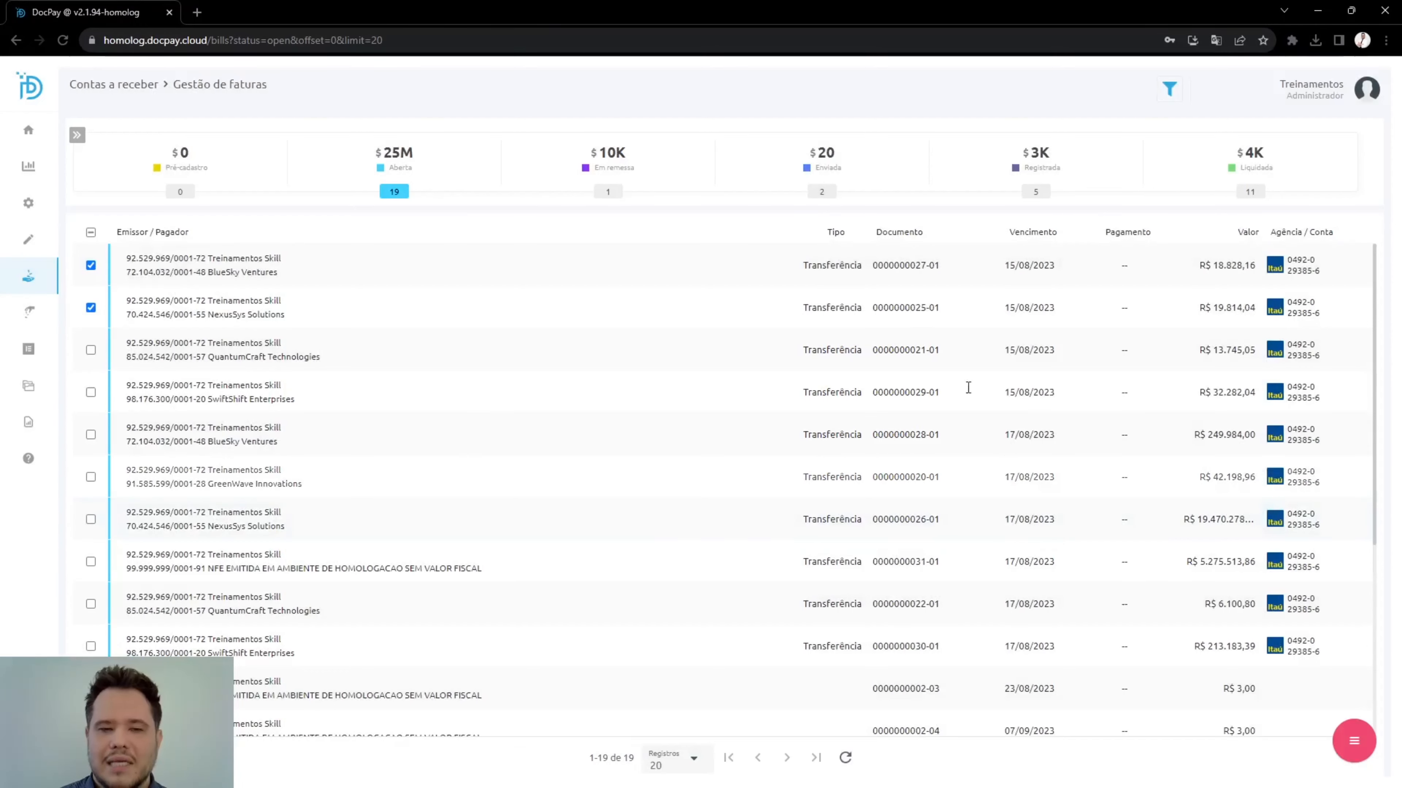
List the settled (Liquidada) invoices, and switch to SAP Business One to view the latest Contas a receber payment record under Banco.
click(1274, 155)
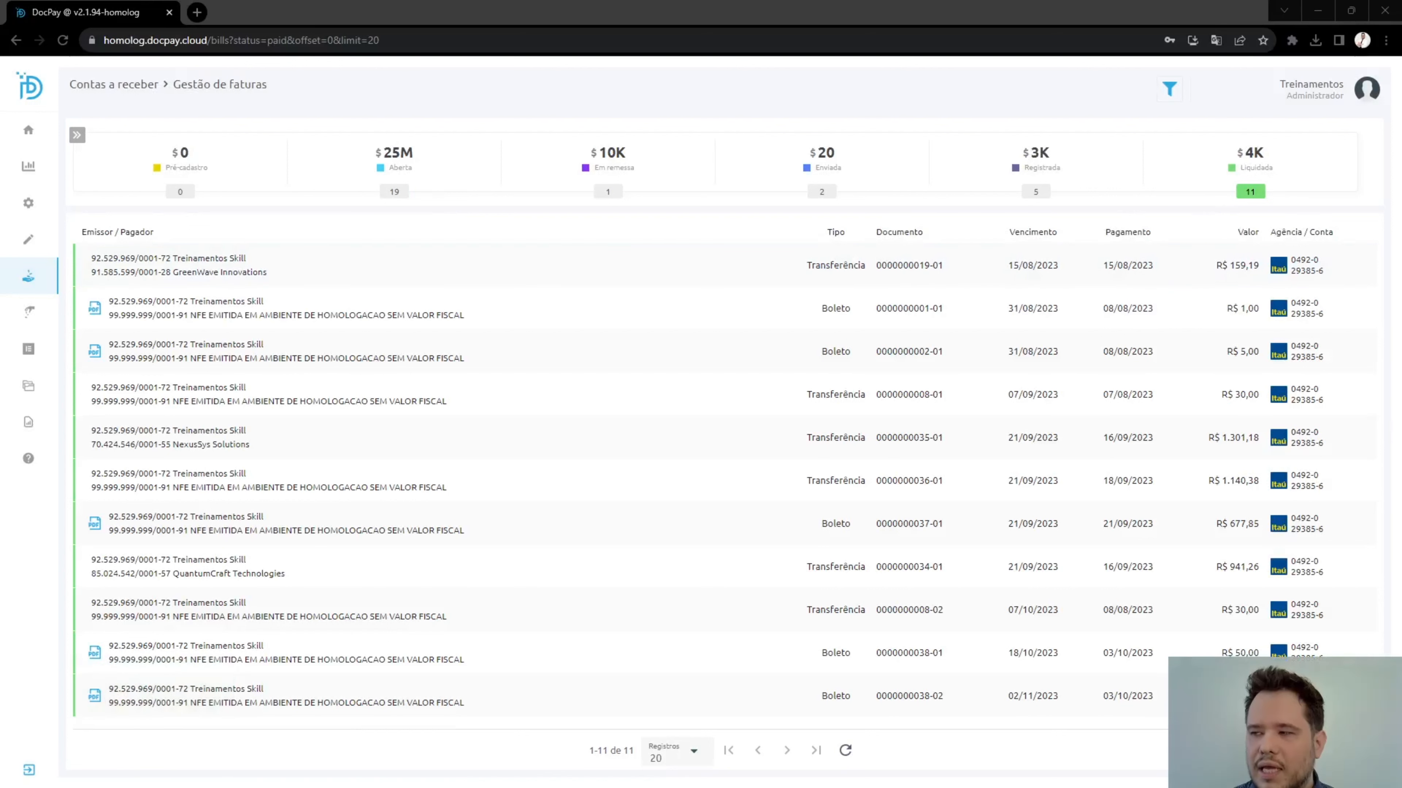
key(alt+Tab)
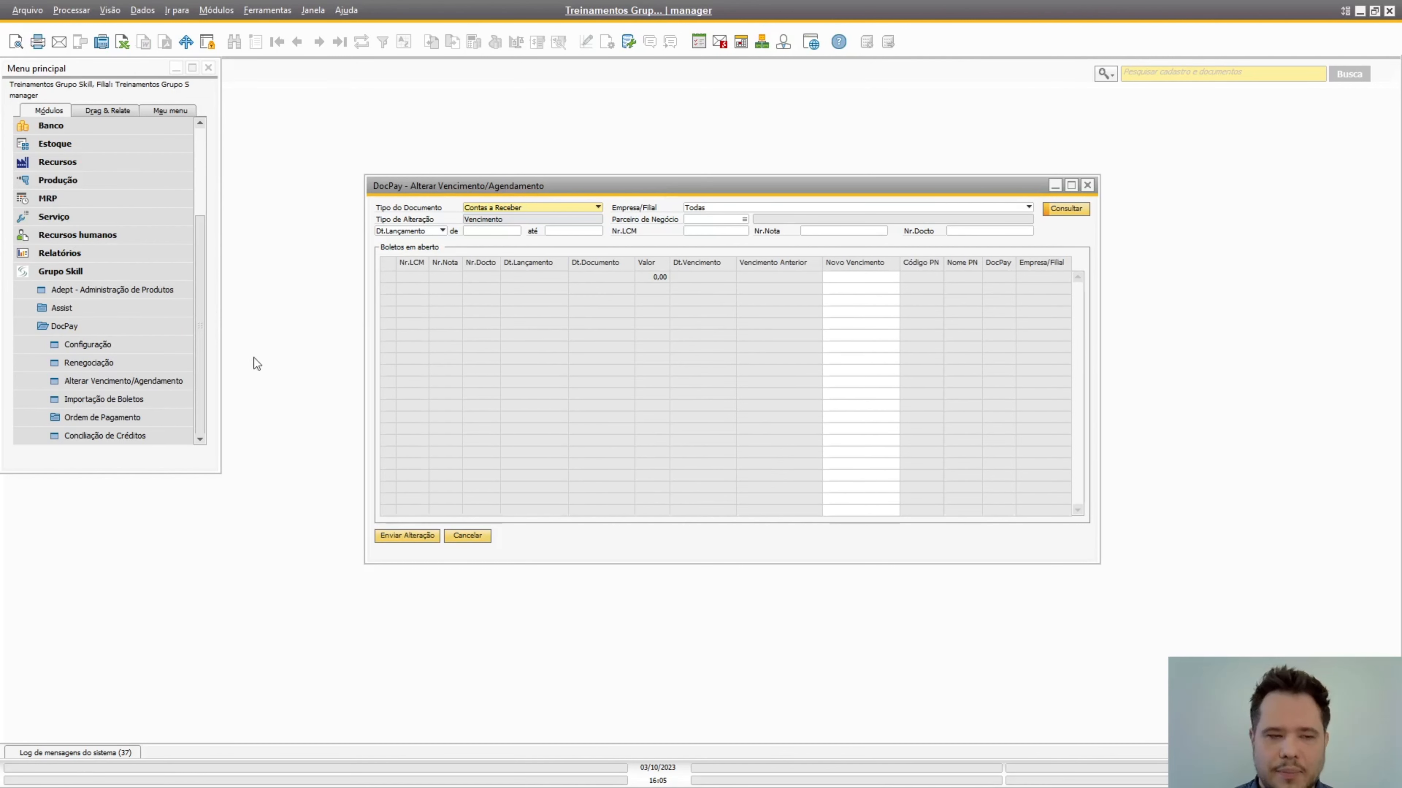
click(62, 270)
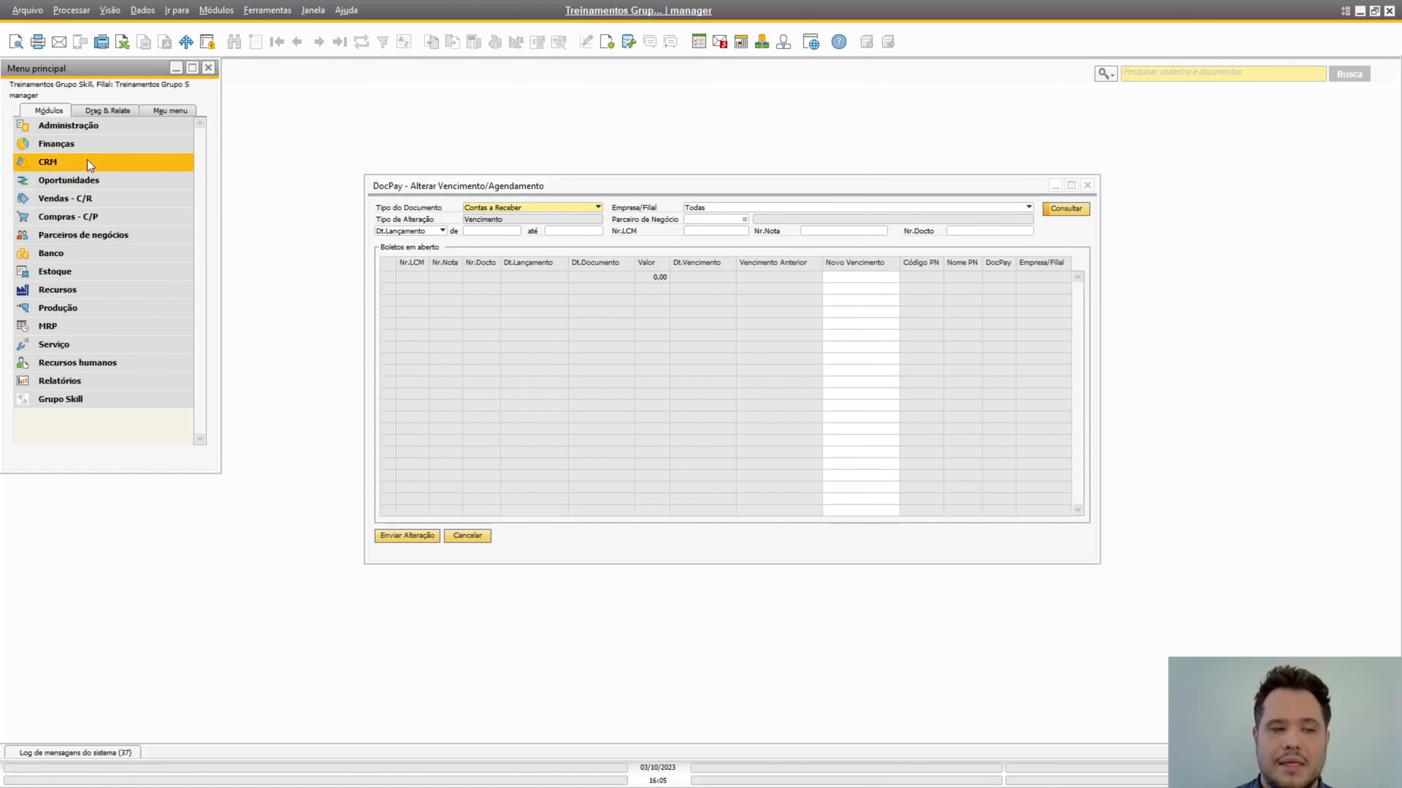
click(89, 203)
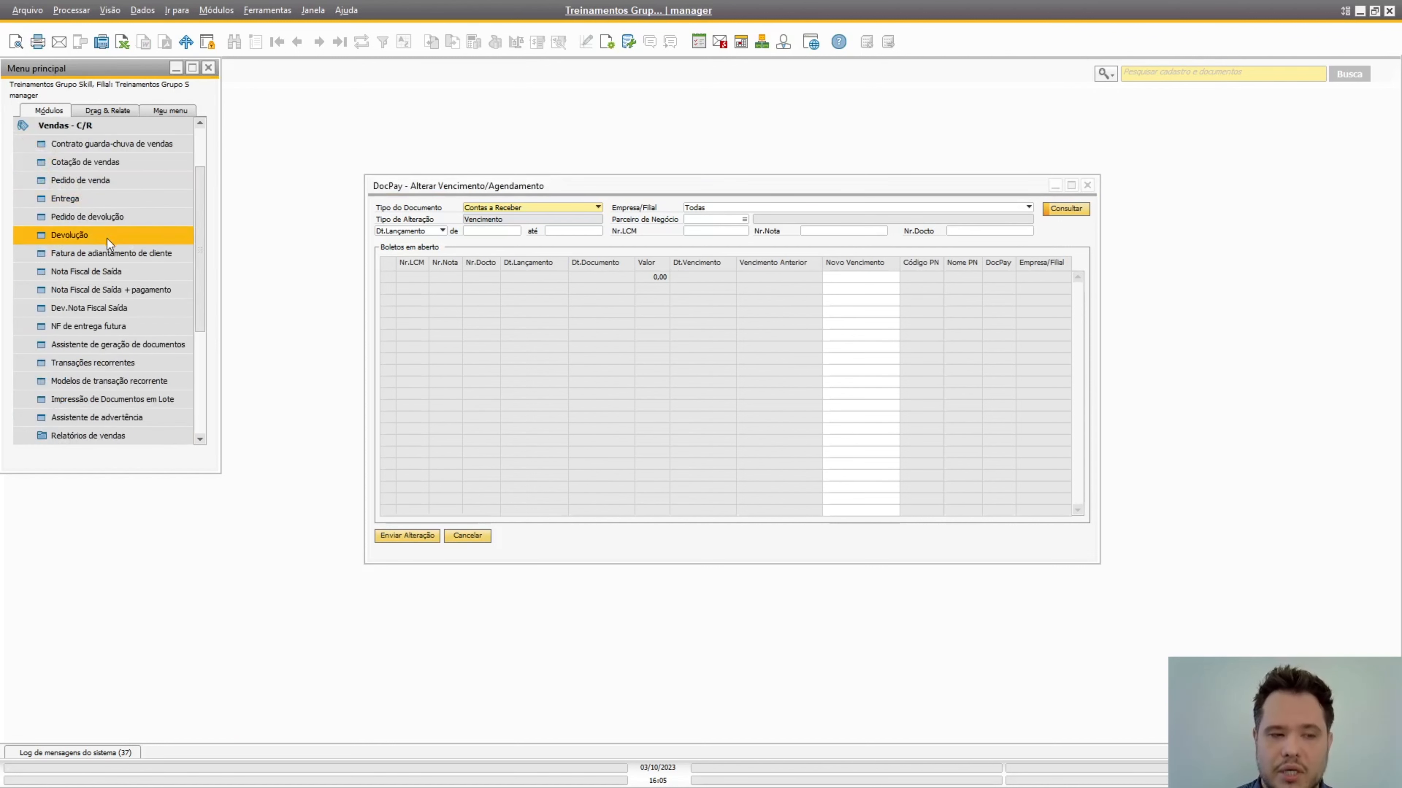
click(83, 130)
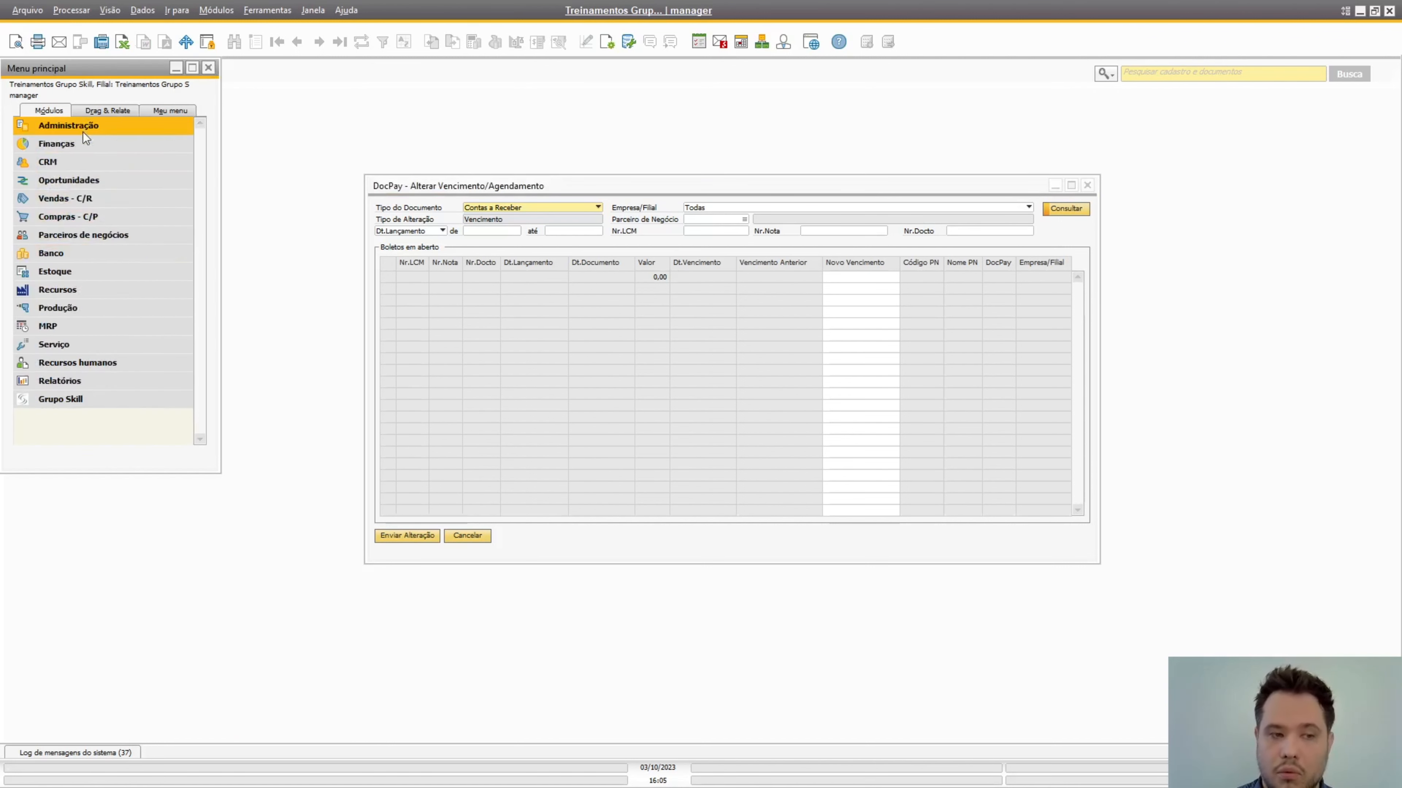
click(83, 252)
click(92, 268)
click(101, 288)
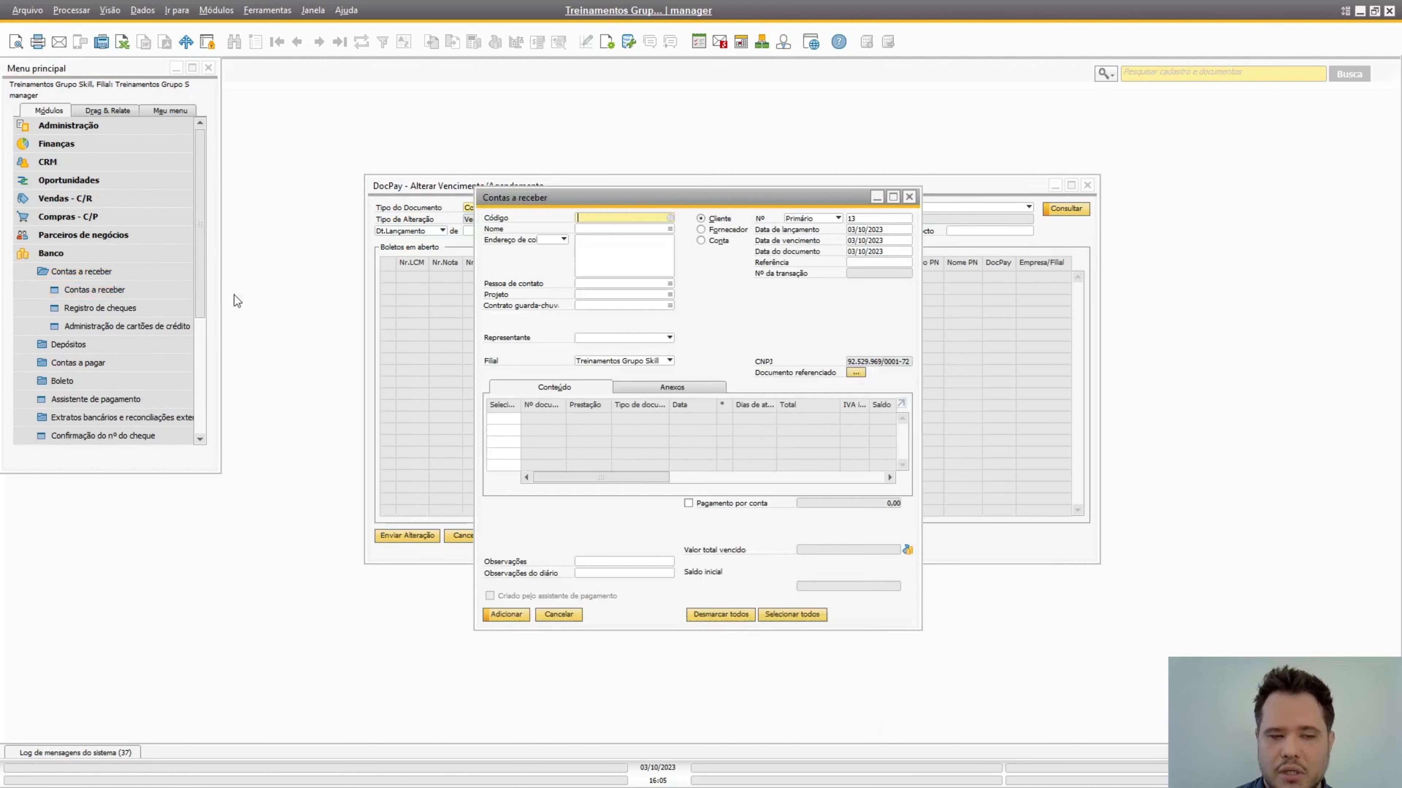
click(296, 43)
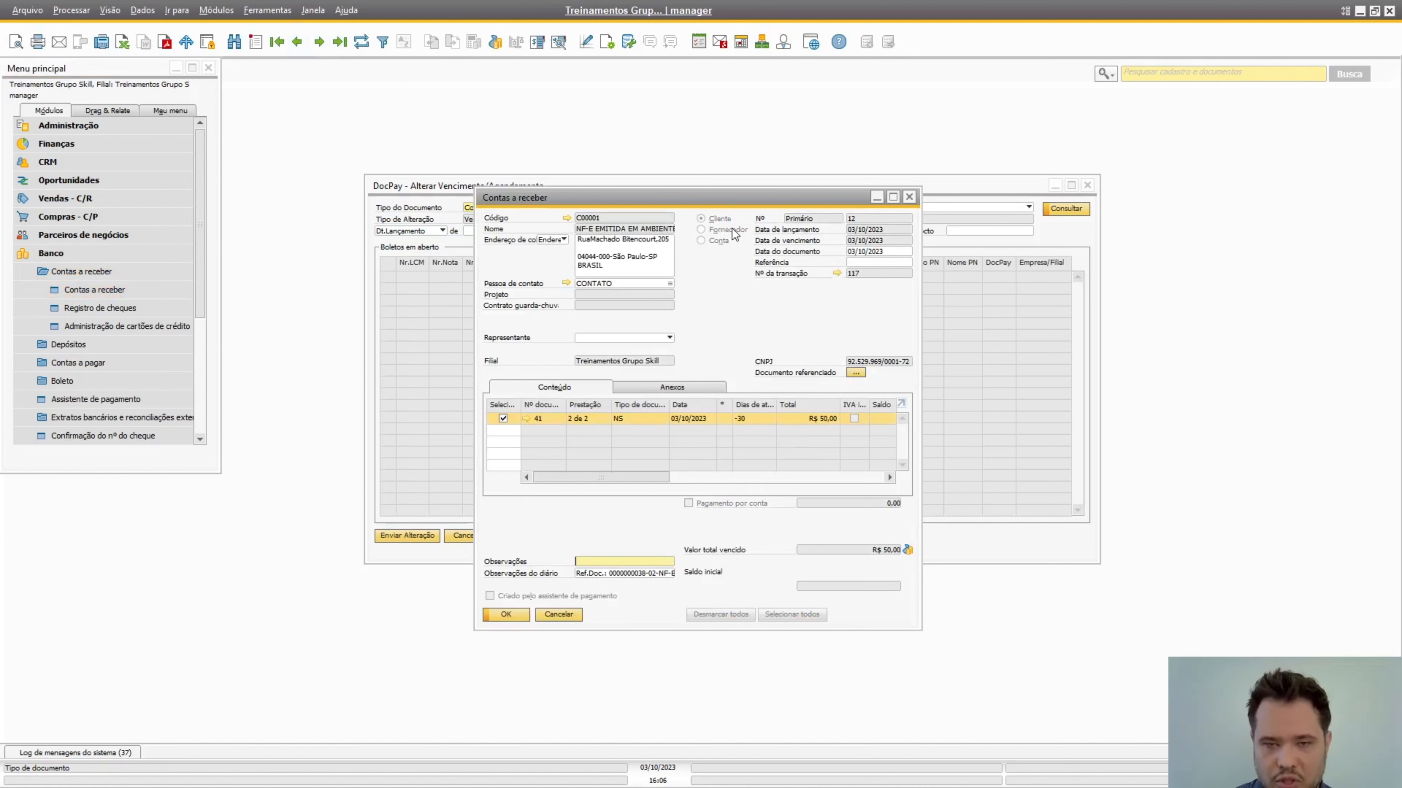
click(907, 197)
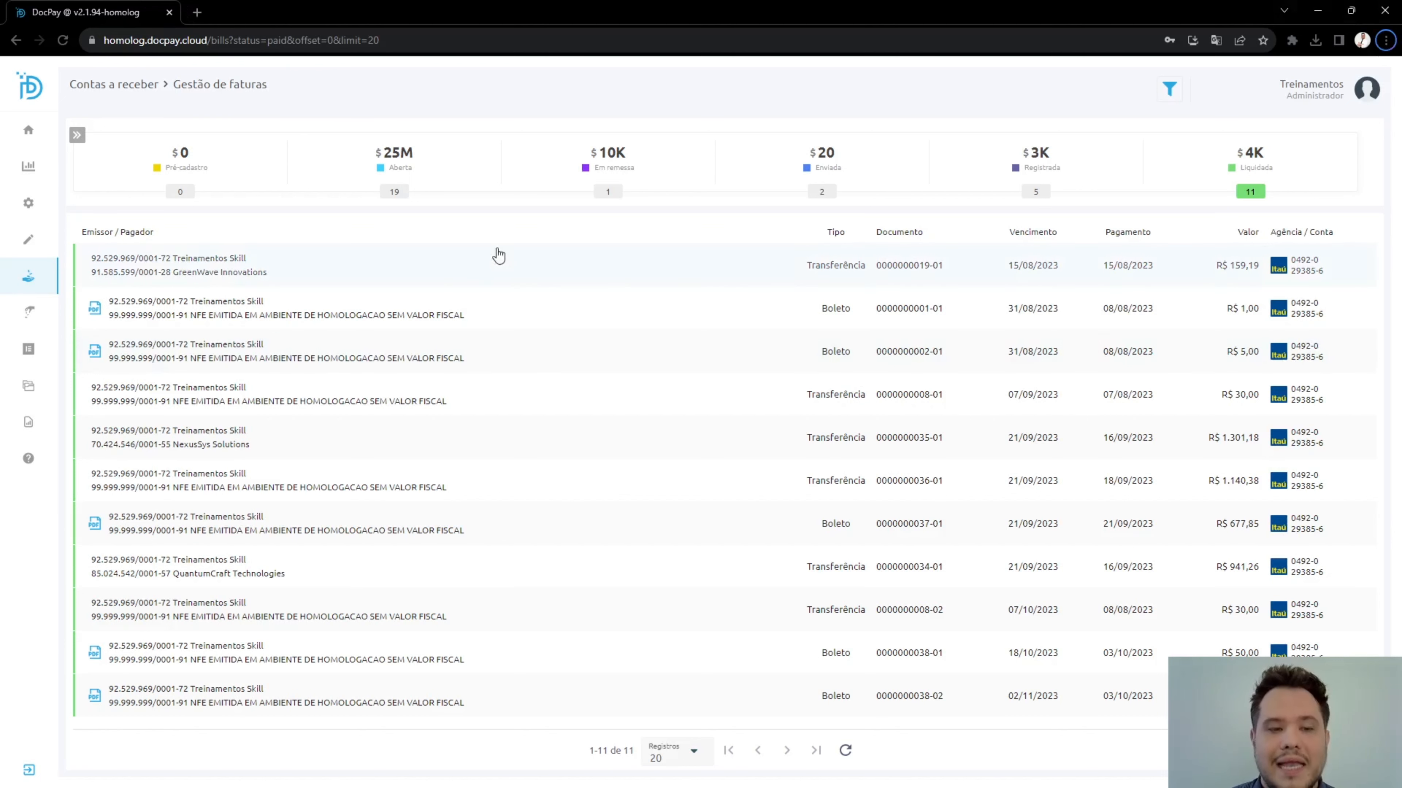
List the open (Aberta) invoices in DocPay and view the details of the first BlueSky Ventures invoice.
click(395, 166)
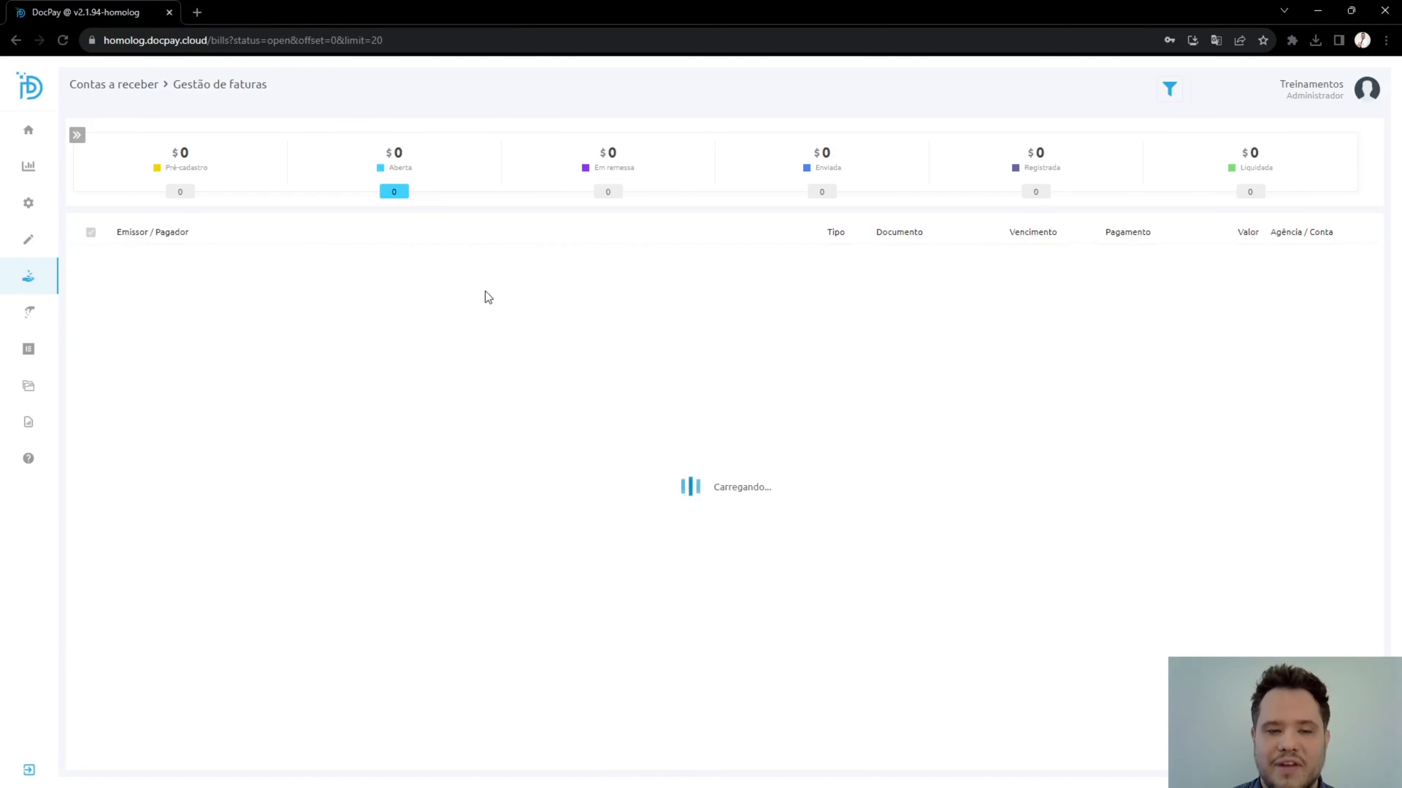
click(624, 255)
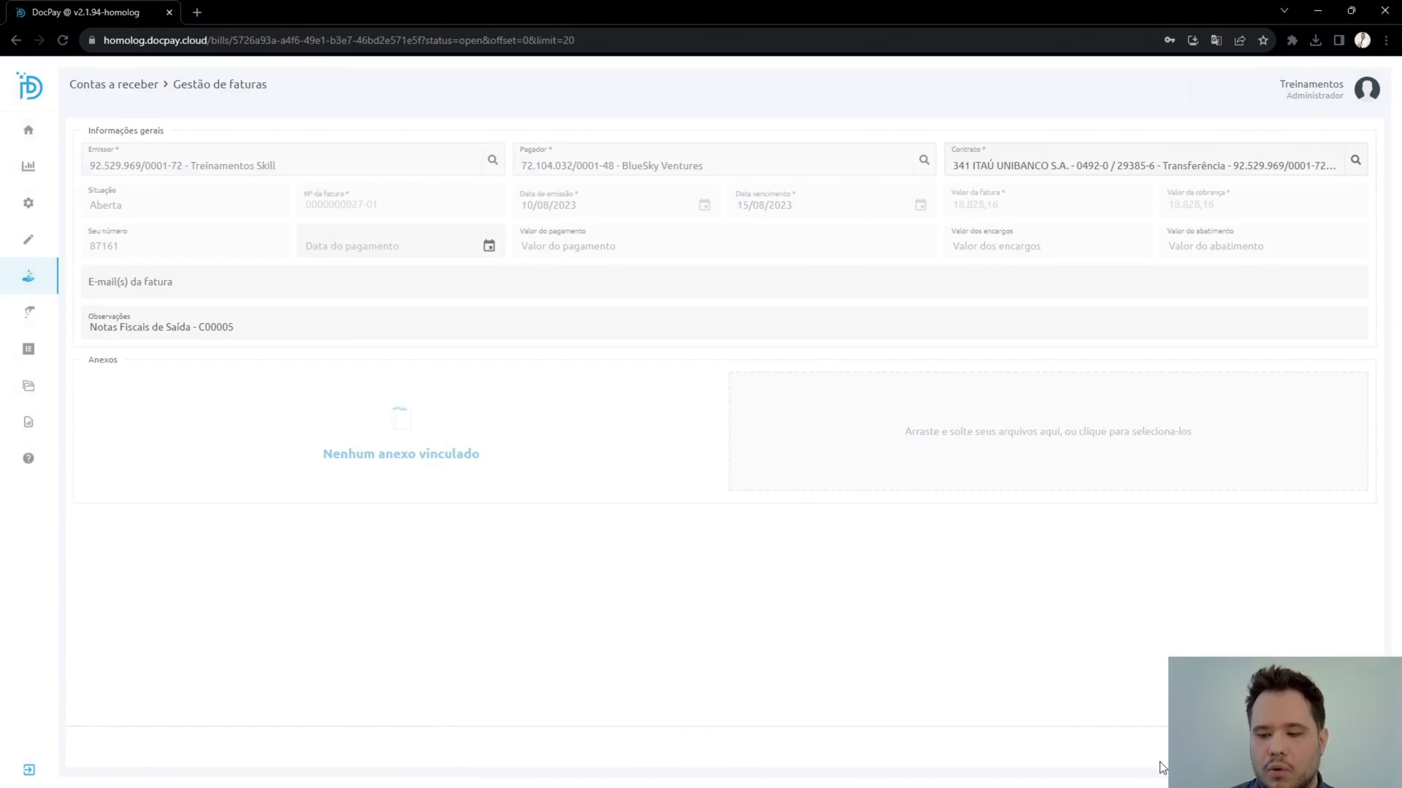
click(1264, 748)
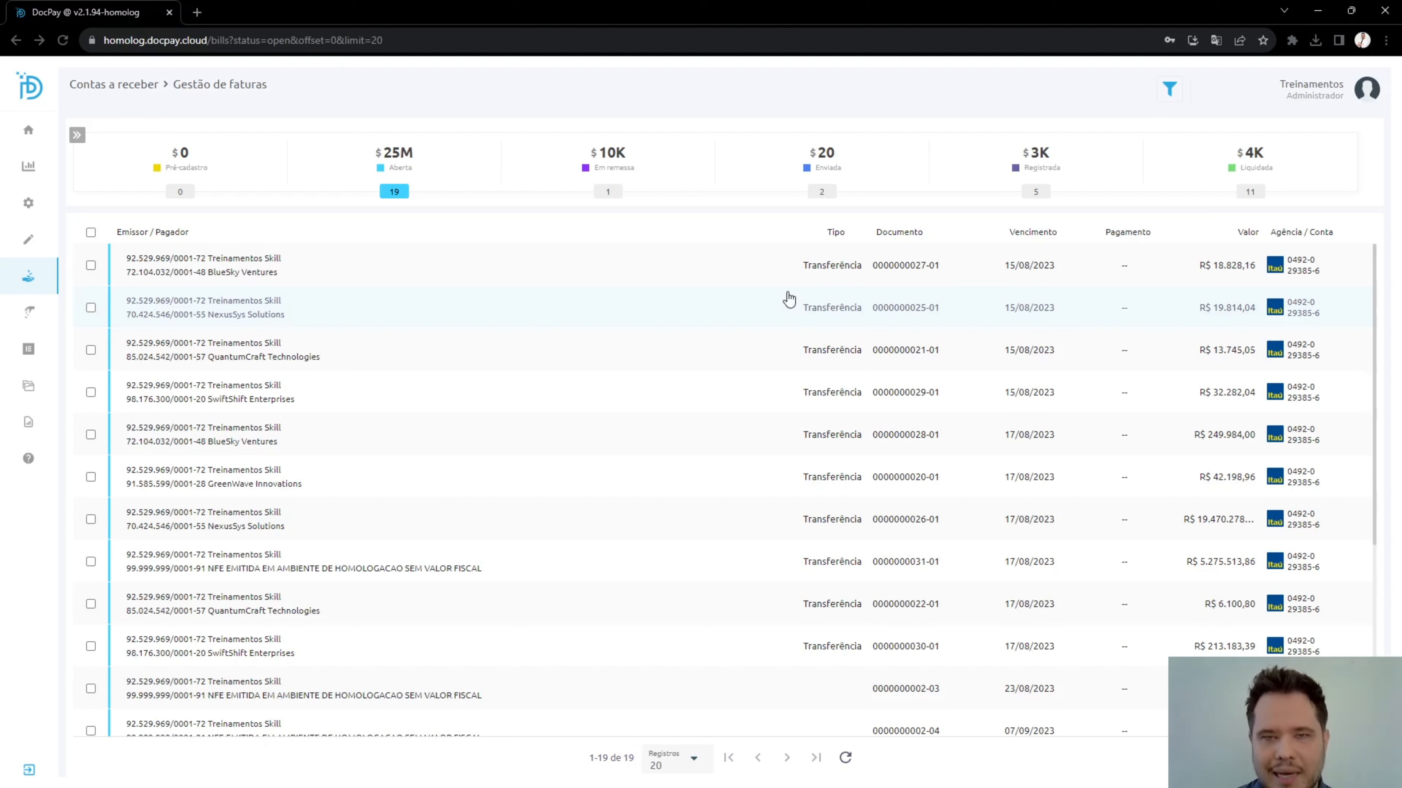
Open the QuantumCraft Technologies credit under Créditos recebidos and select its matching ERP invoice of R$ 13.745,05.
mouse_move(16, 279)
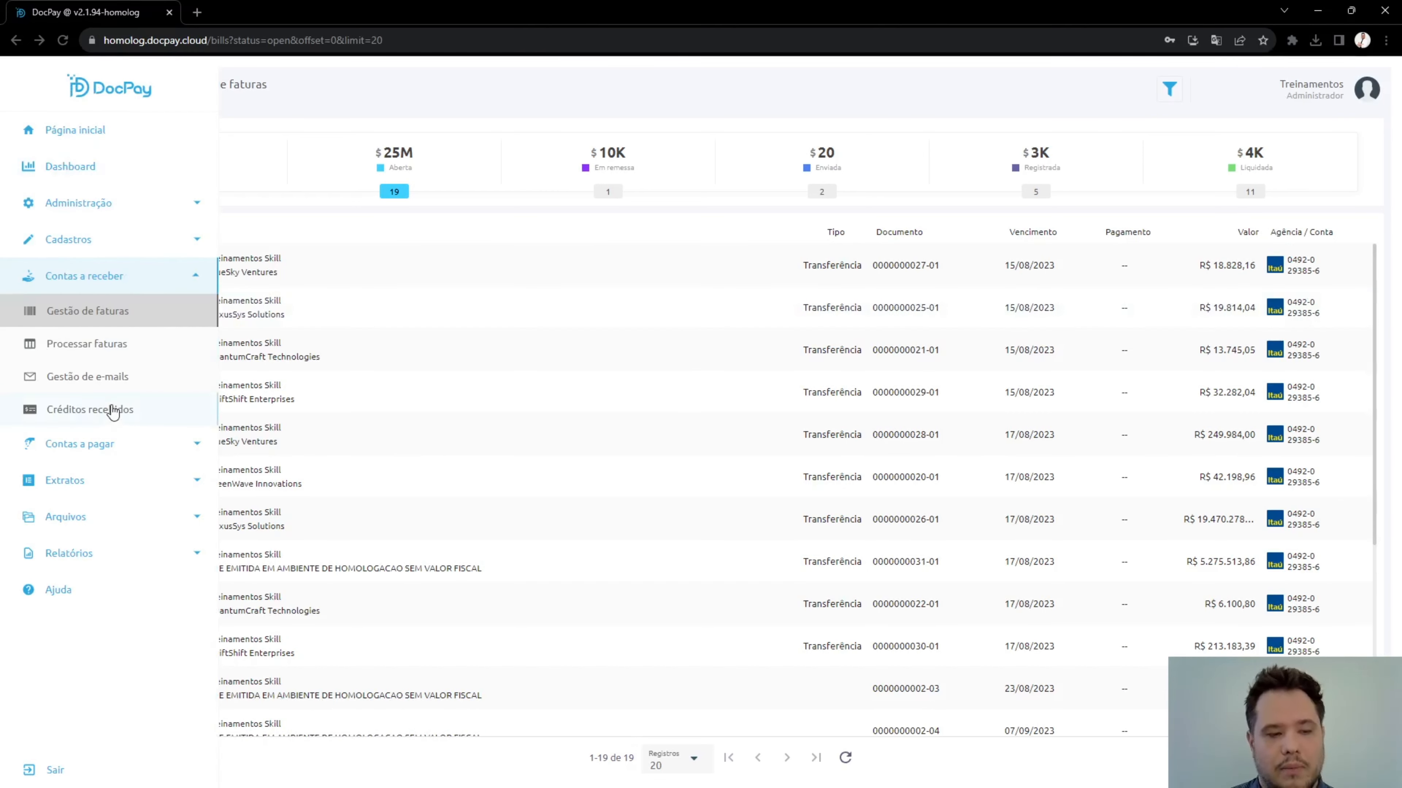
click(130, 409)
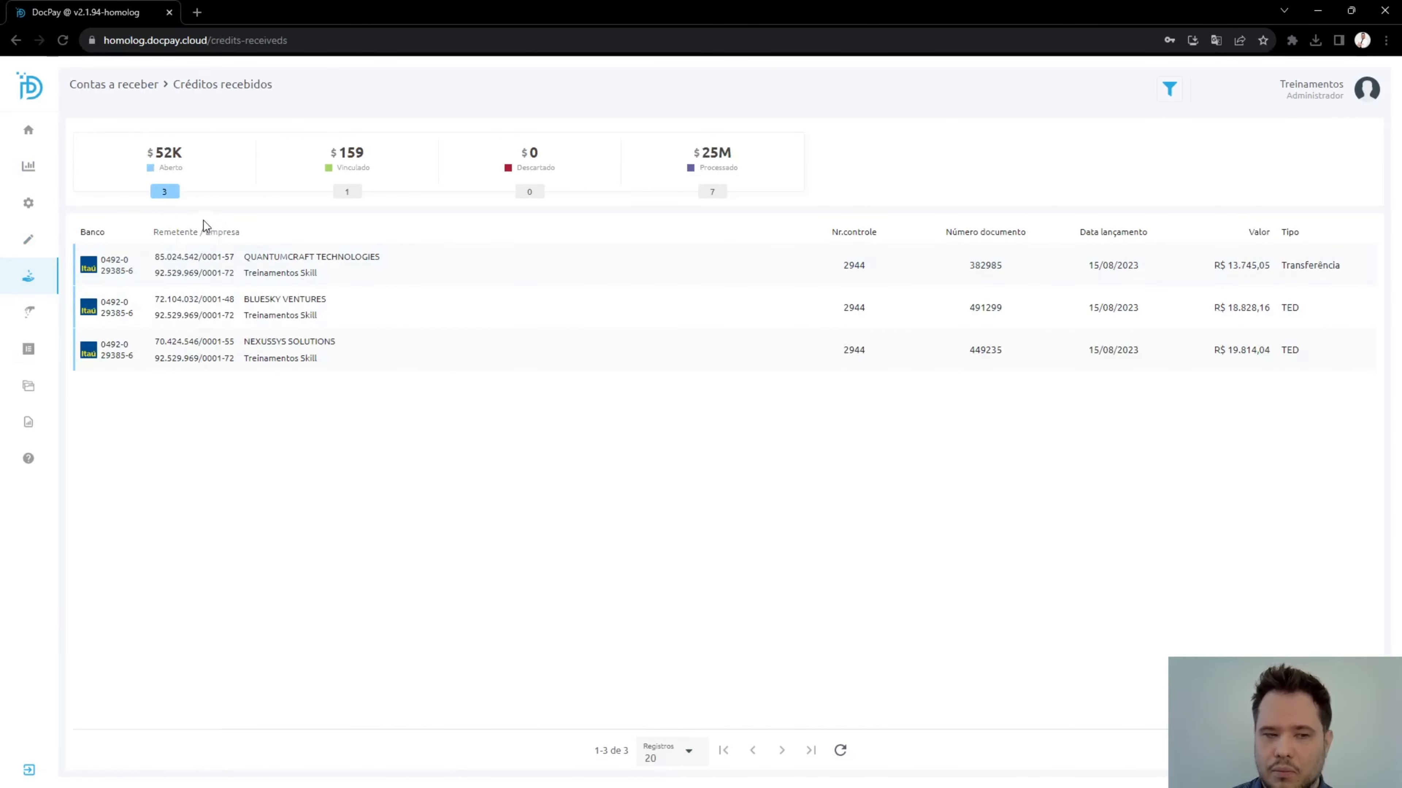
click(366, 279)
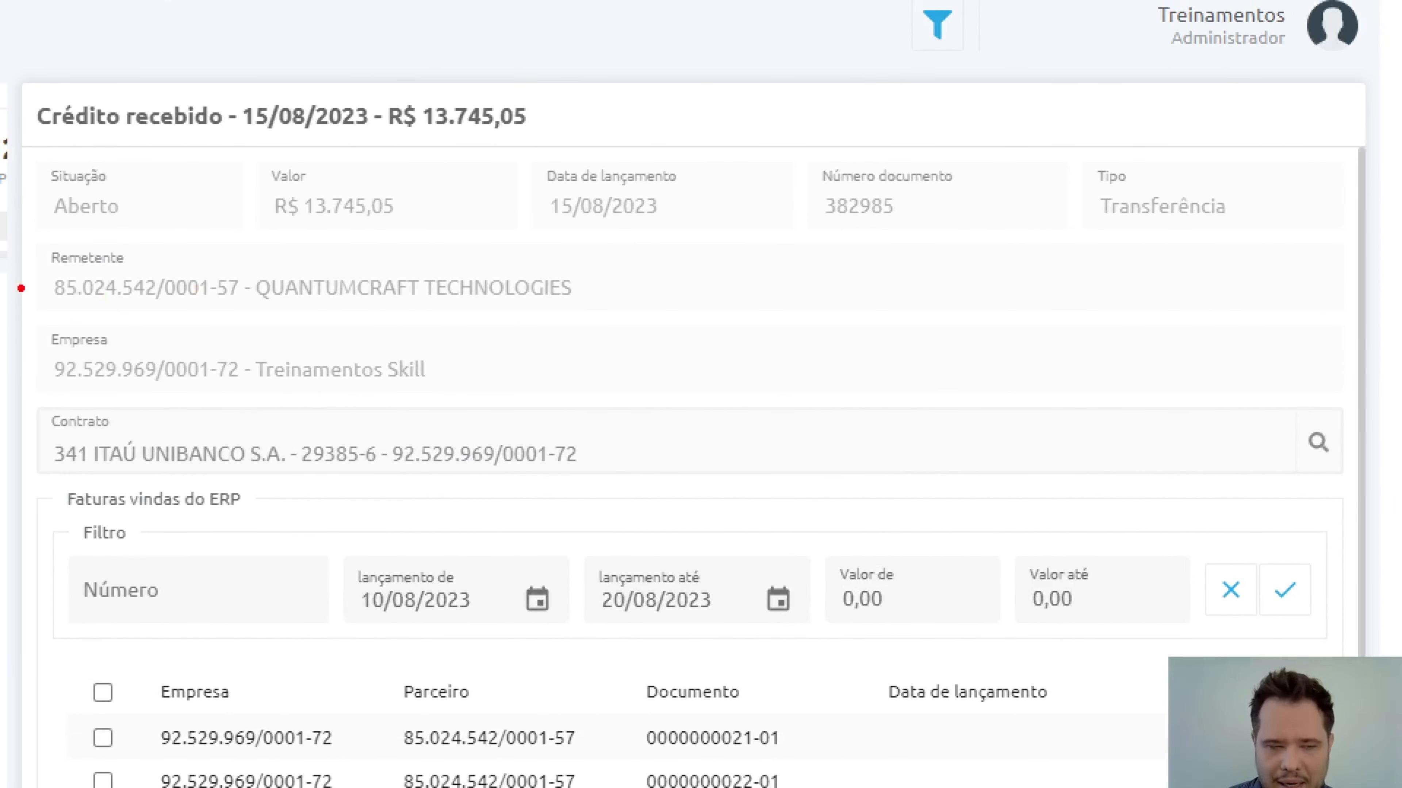
drag(41, 243, 607, 339)
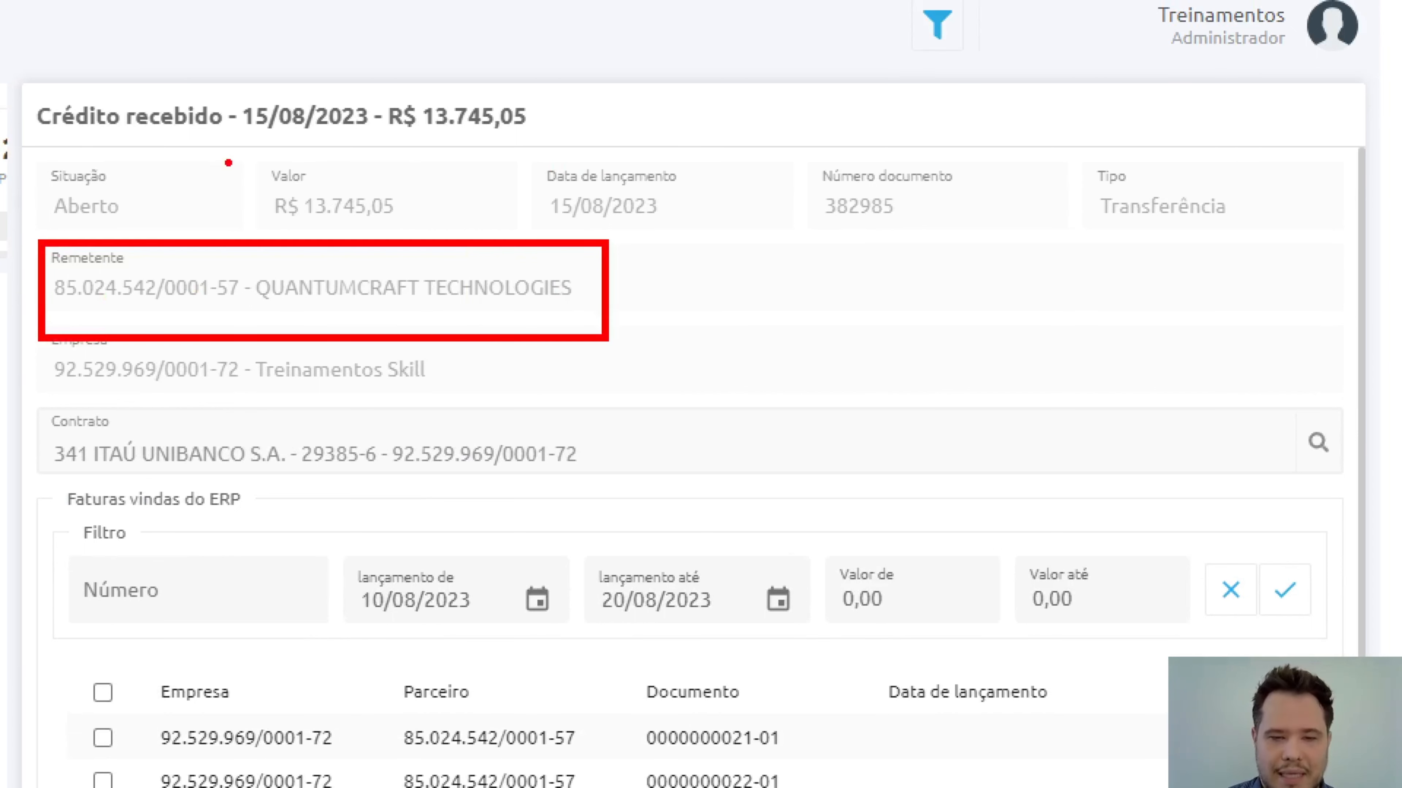
mouse_move(236, 149)
mouse_down()
mouse_move(441, 243)
mouse_move(518, 236)
mouse_up()
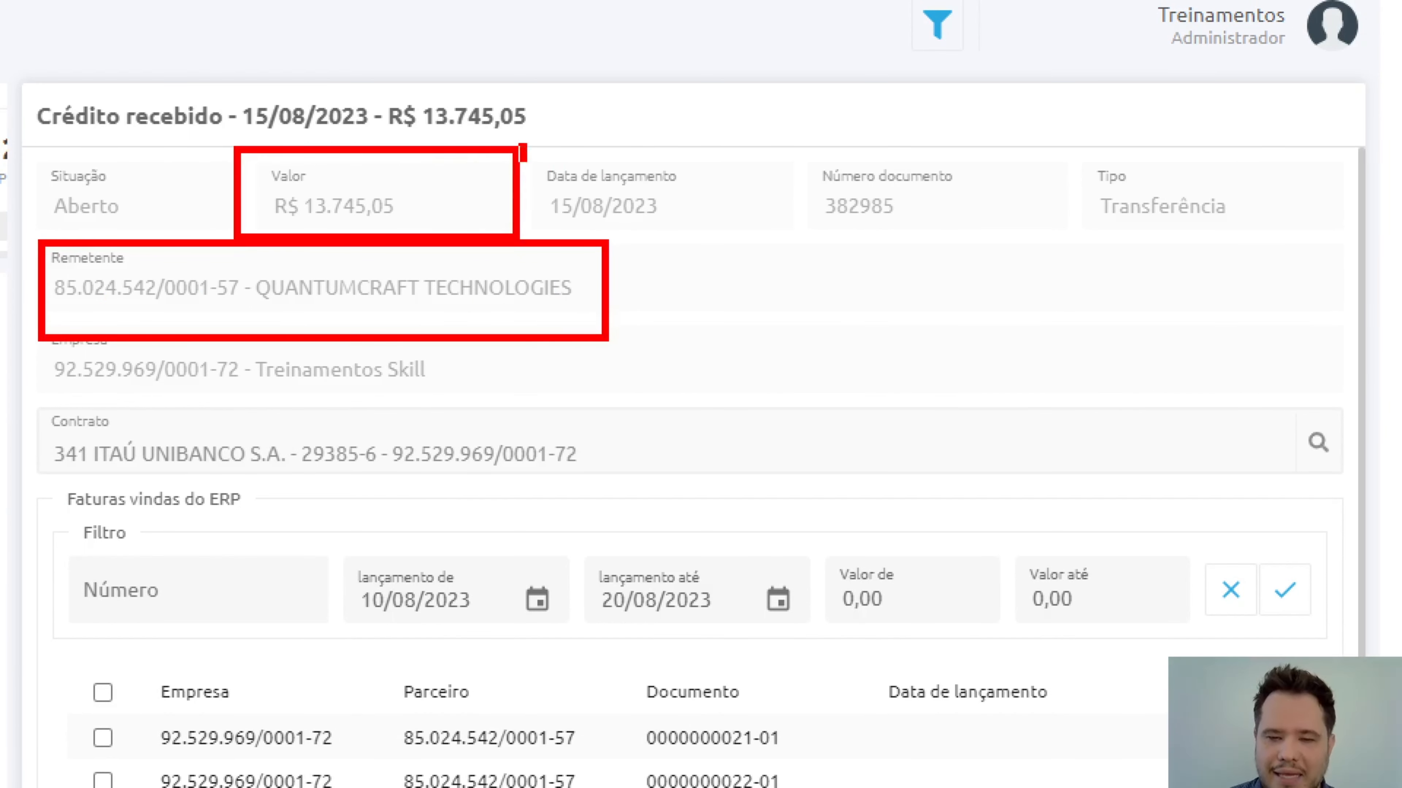
drag(519, 144, 801, 237)
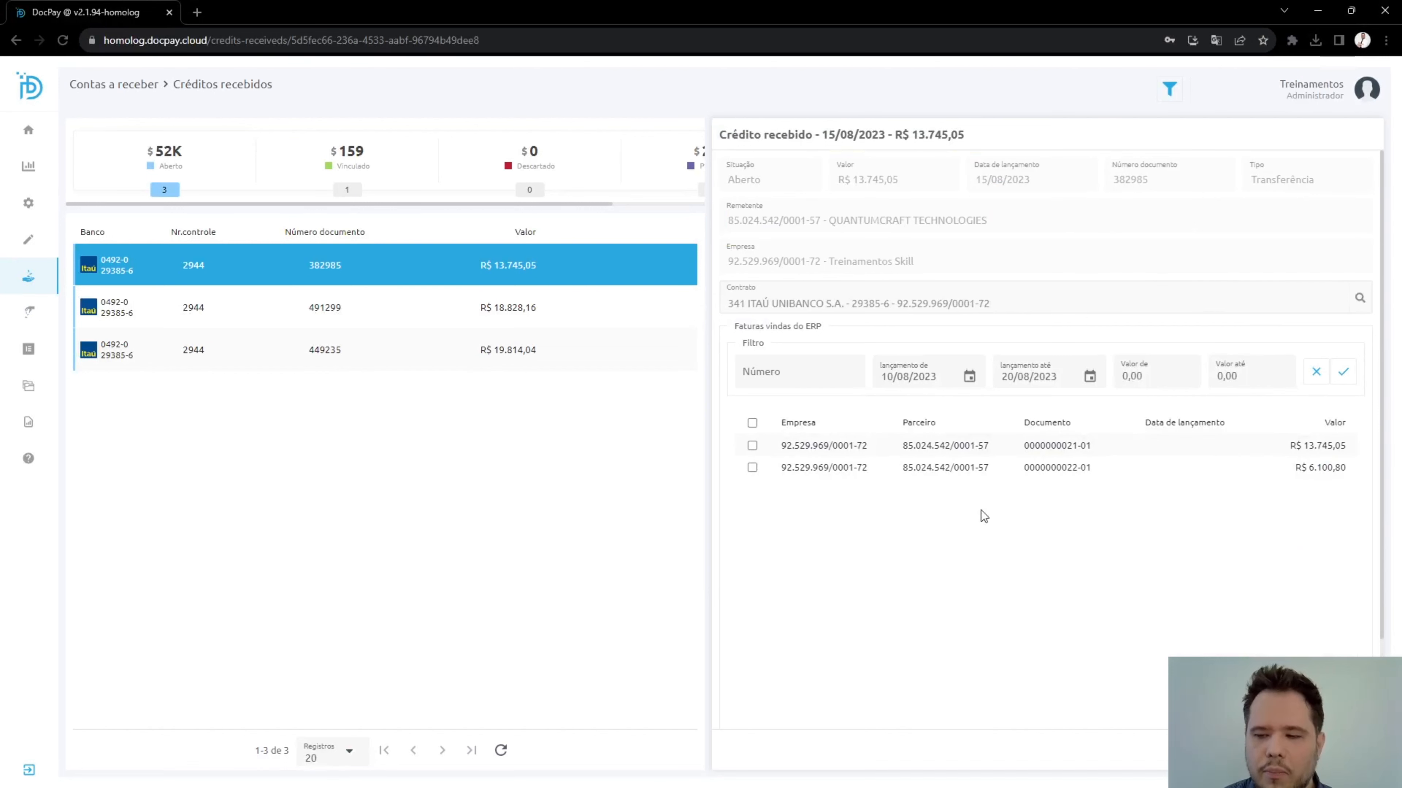
click(753, 445)
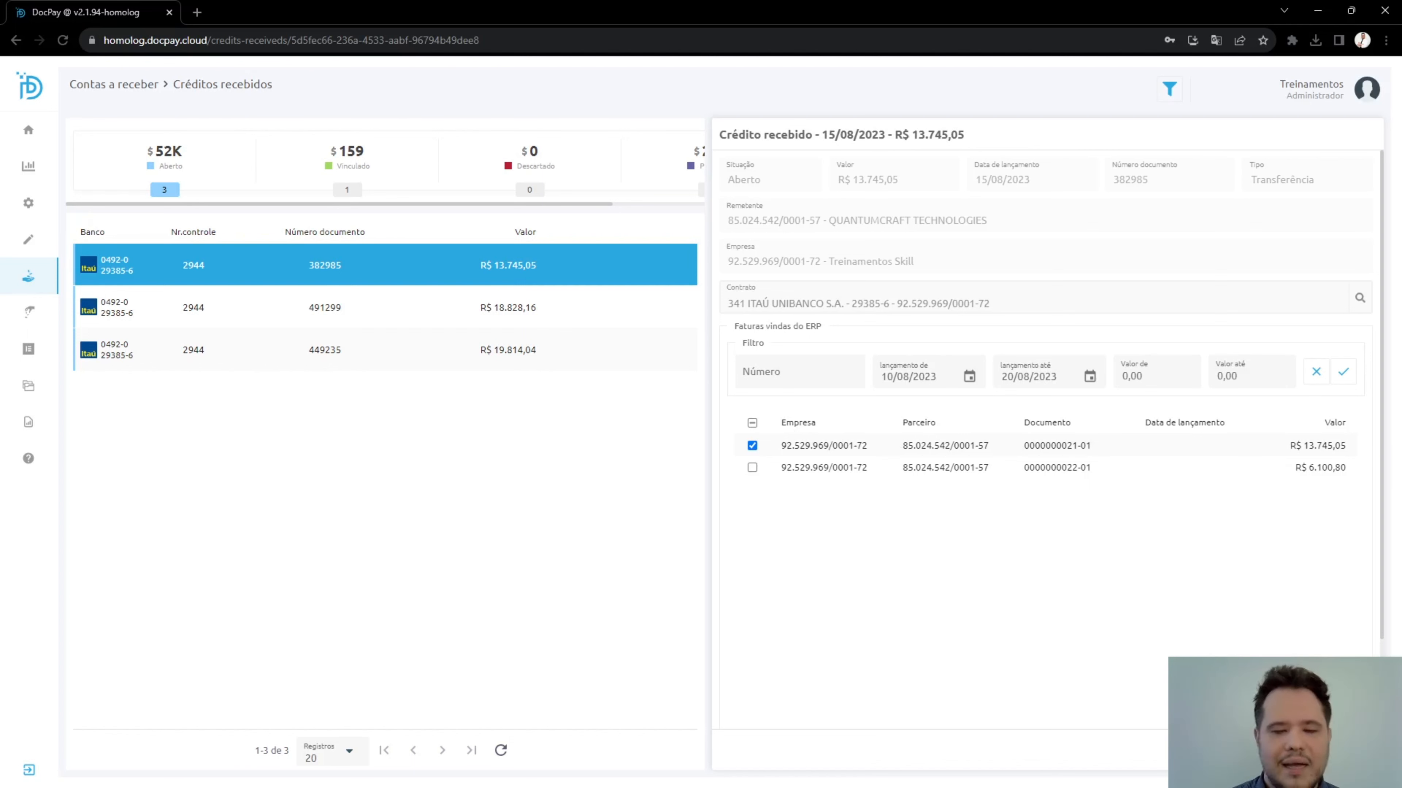
Start a new Excel export report with Faturas (Geral) as the report type.
mouse_move(6, 615)
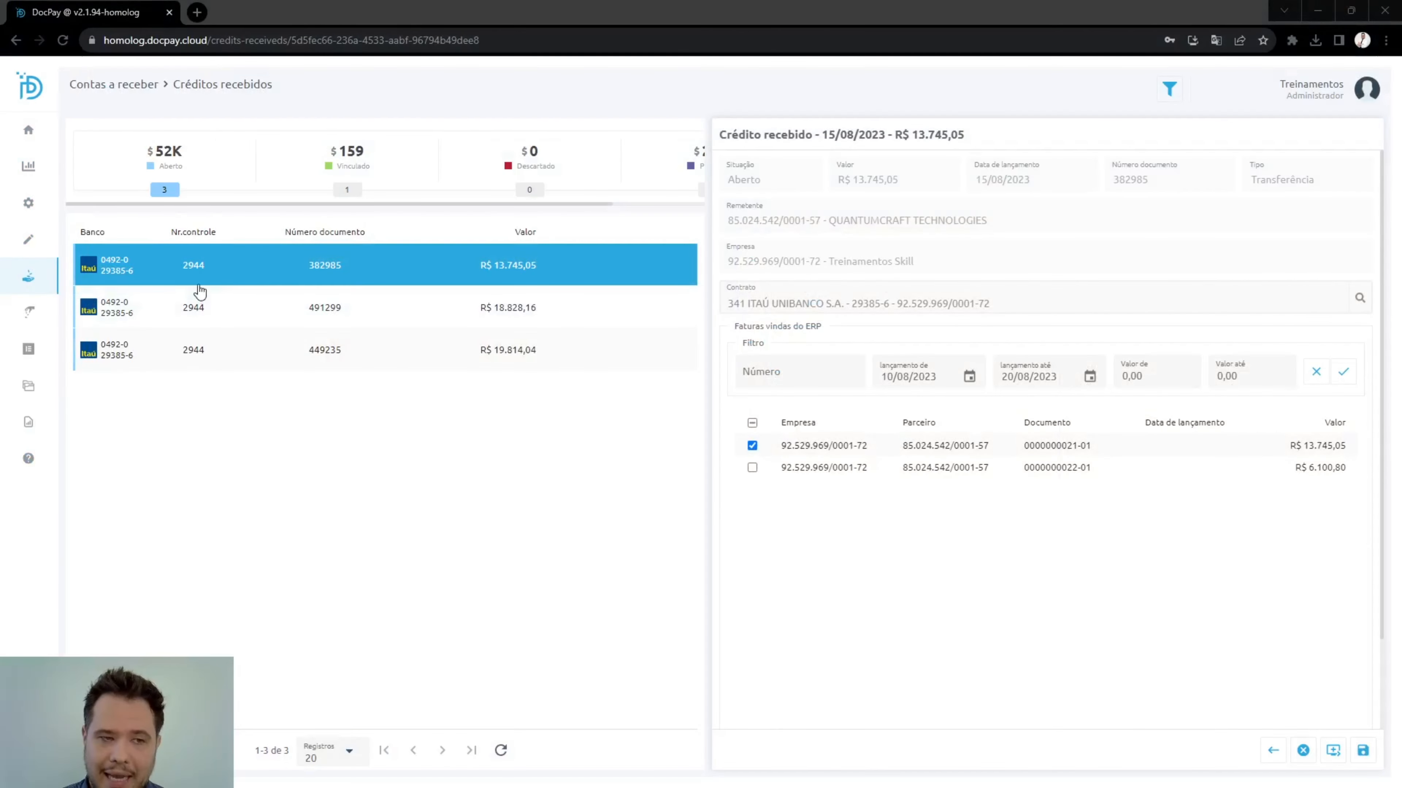
mouse_move(54, 412)
click(88, 554)
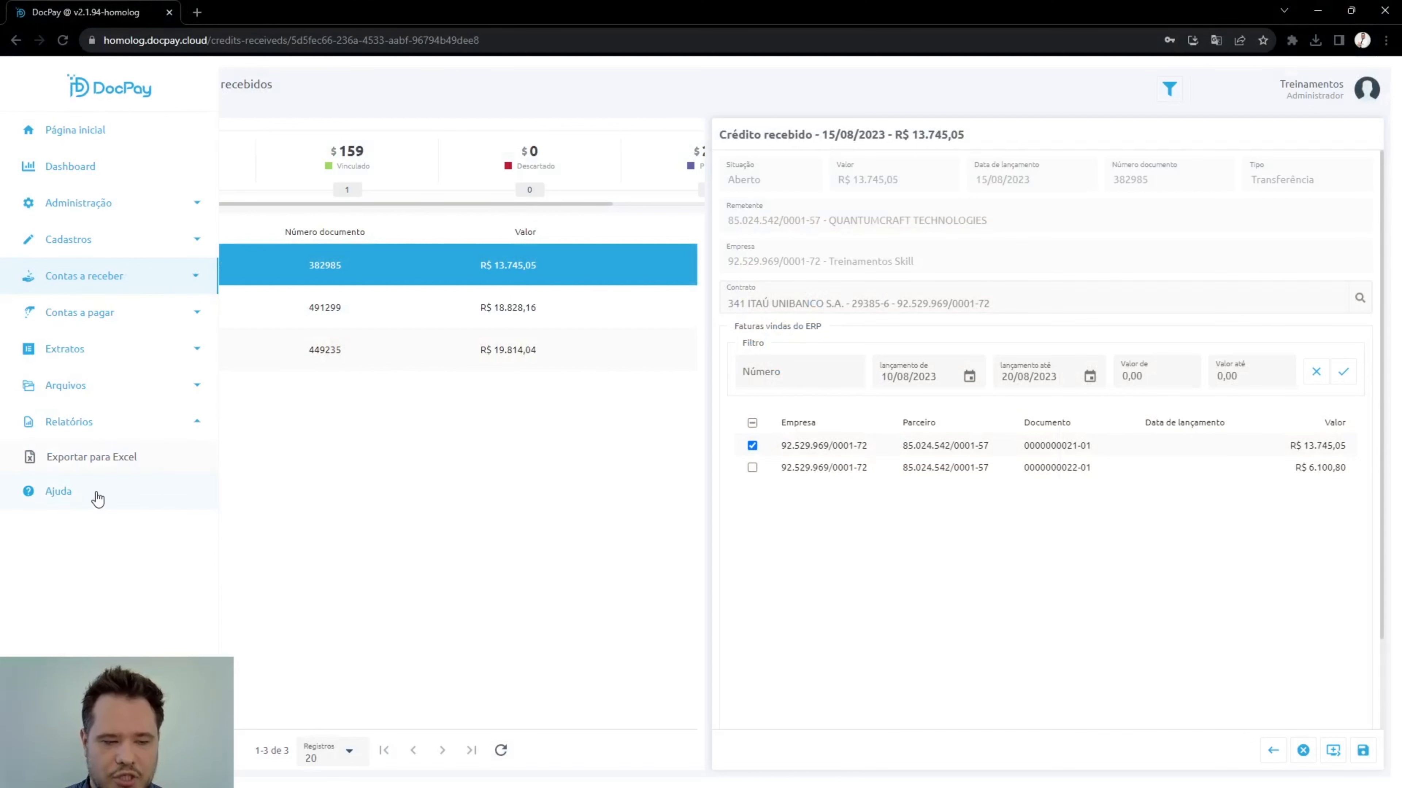
click(103, 464)
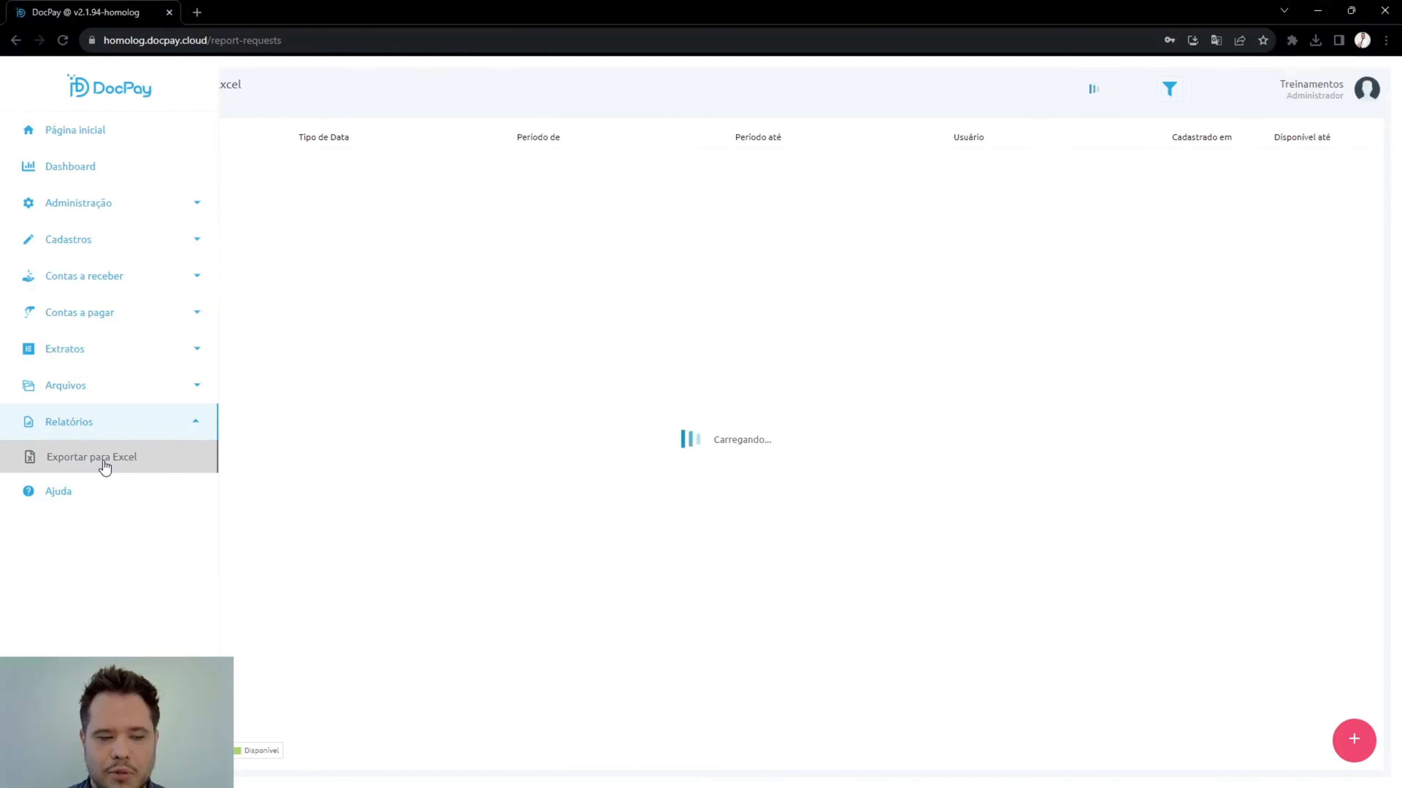
click(1355, 739)
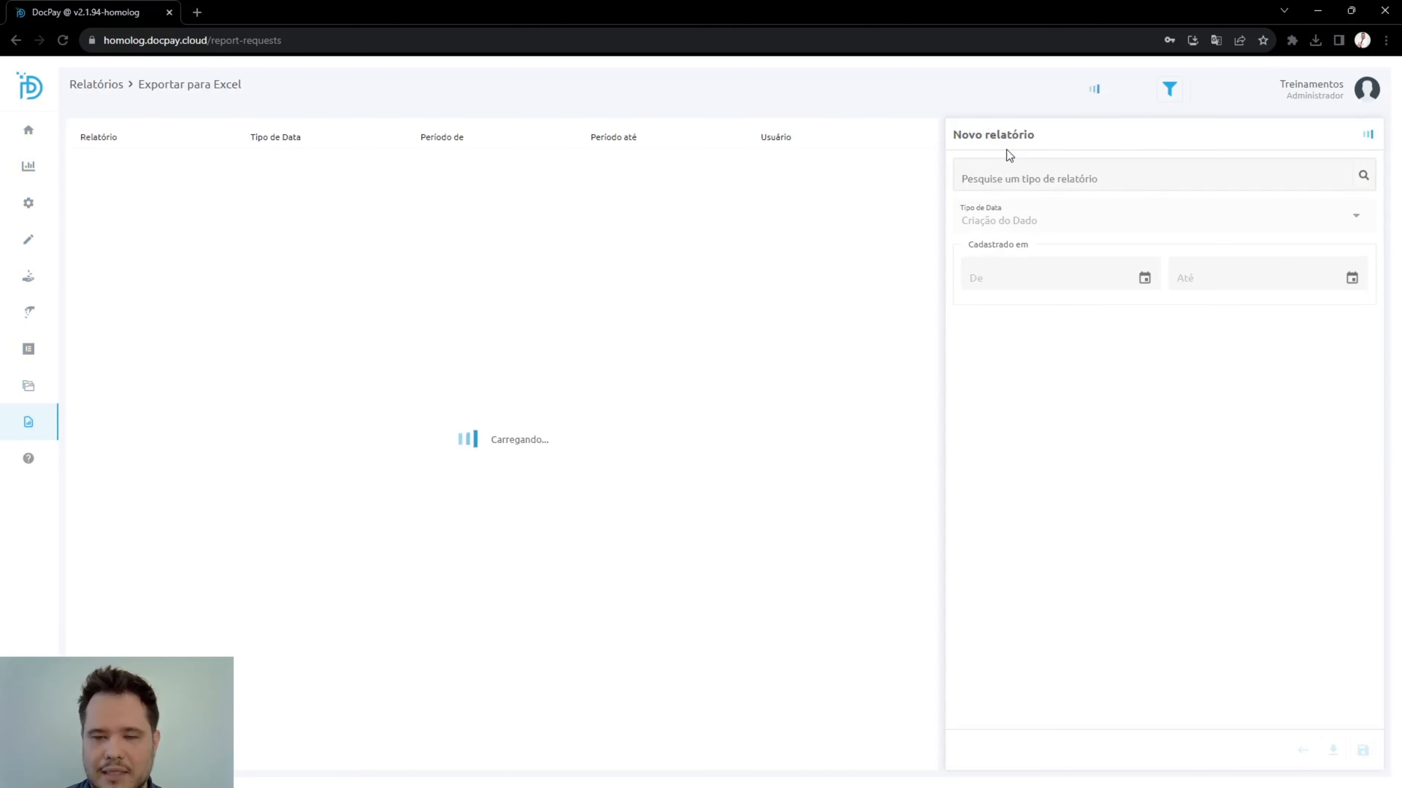
click(997, 186)
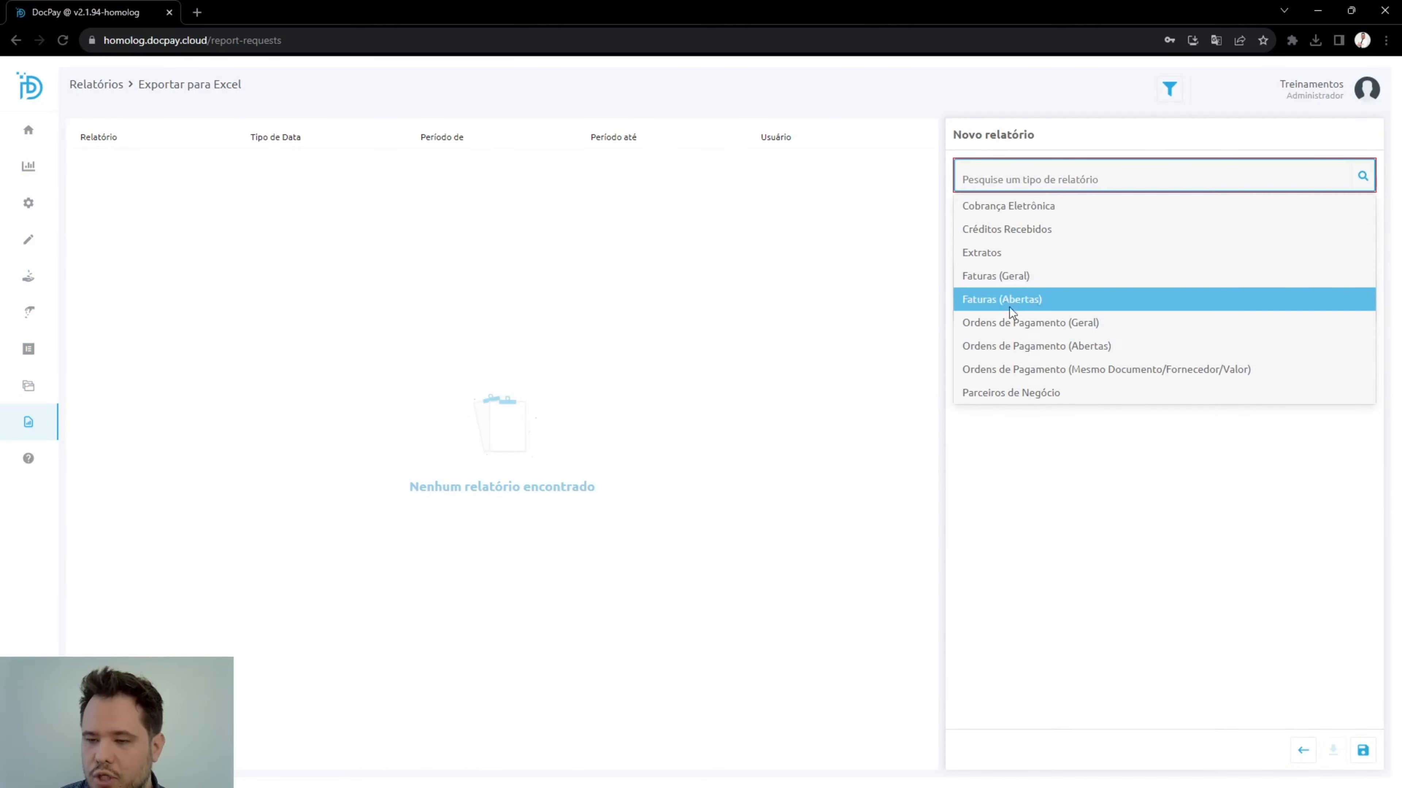
click(1010, 276)
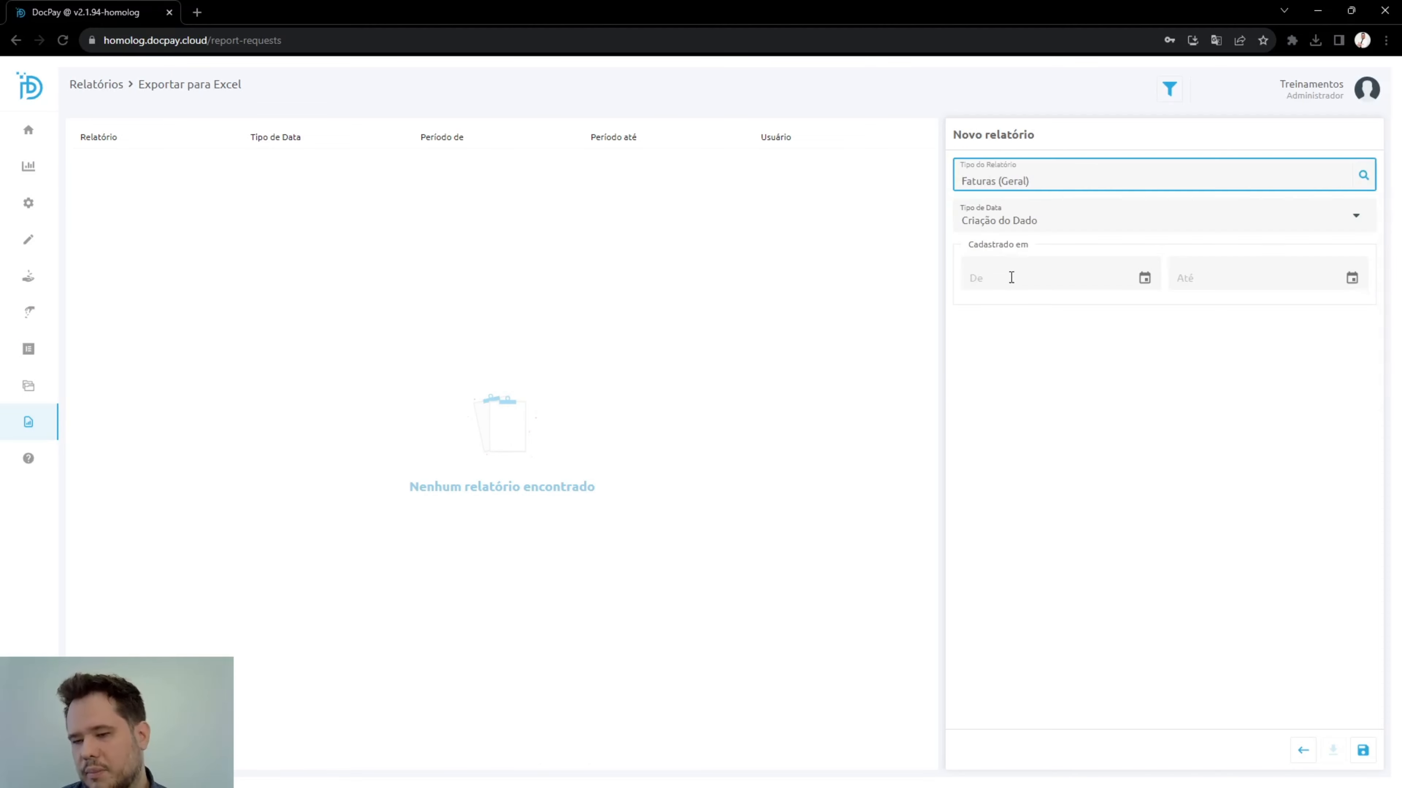
Save the report with the registration period 01/01/2023 to 03/10/2023 and open it from the report list.
click(1144, 278)
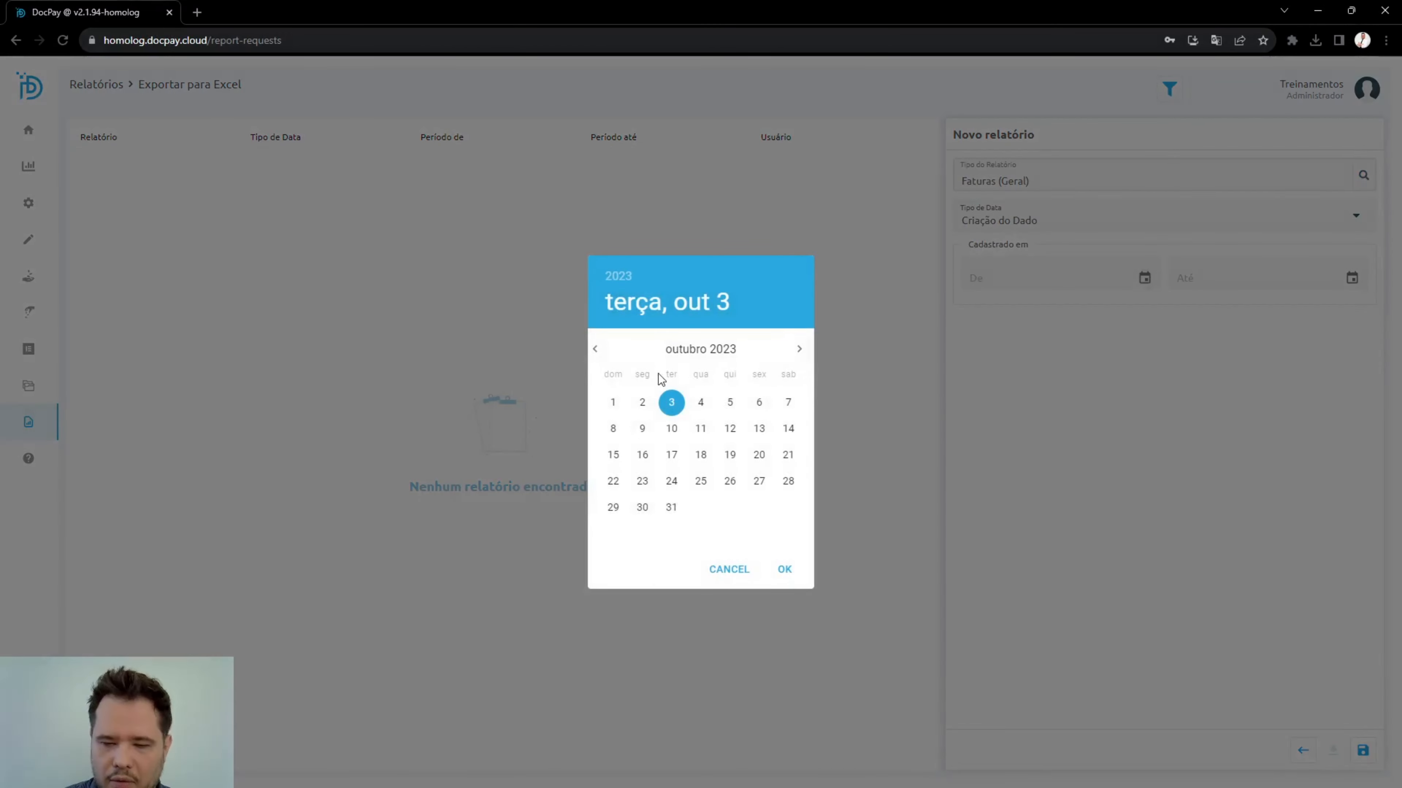
click(734, 570)
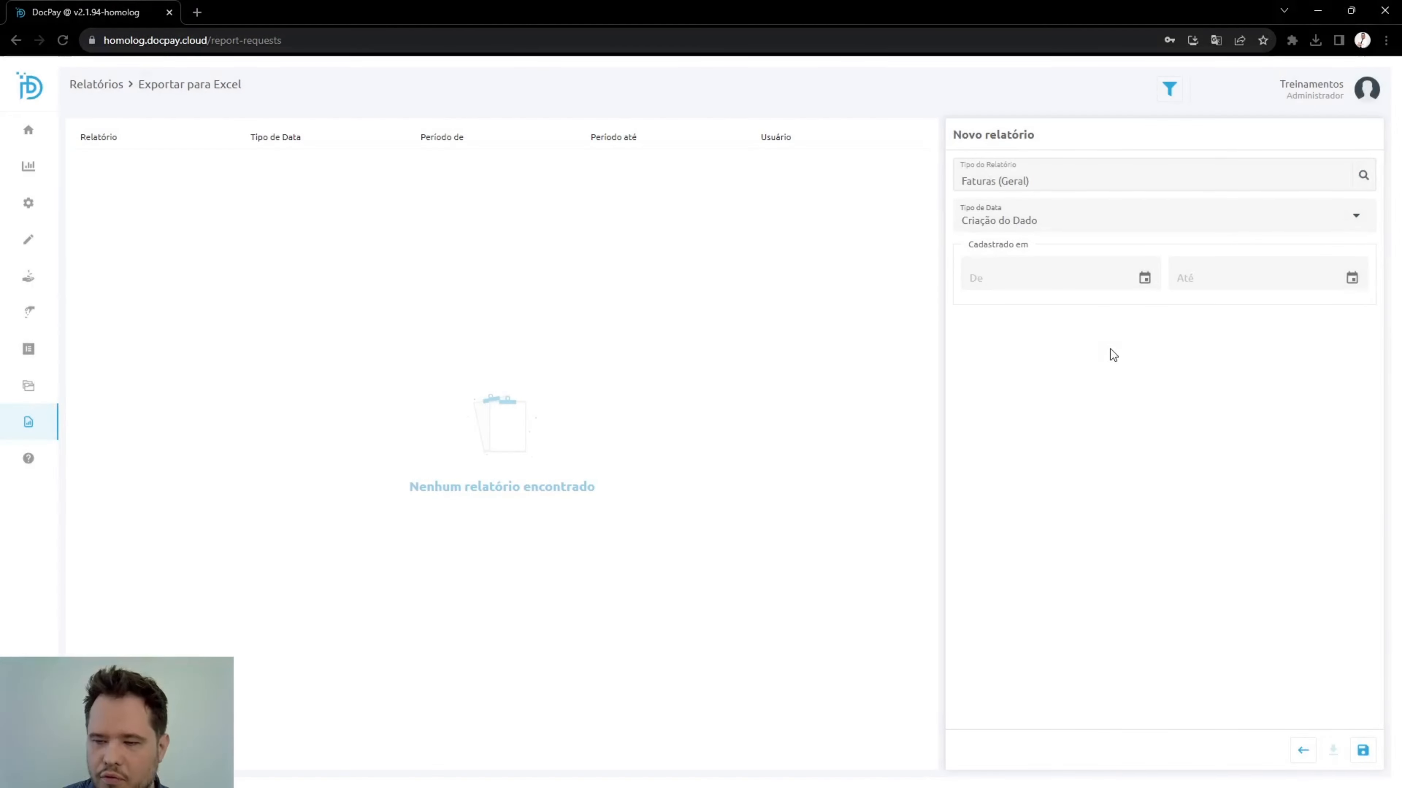
click(1057, 277)
text(01012023)
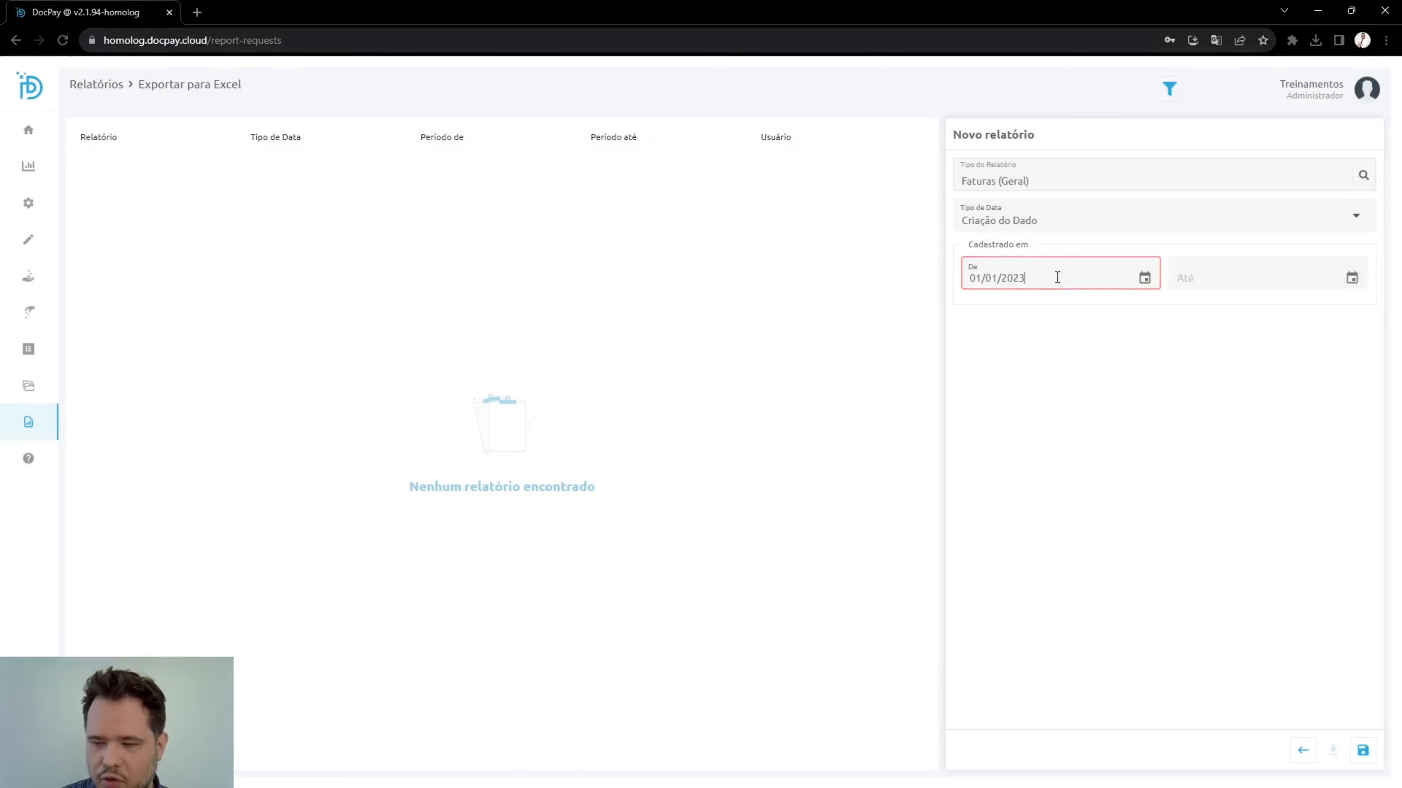
key(Tab)
text(03/)
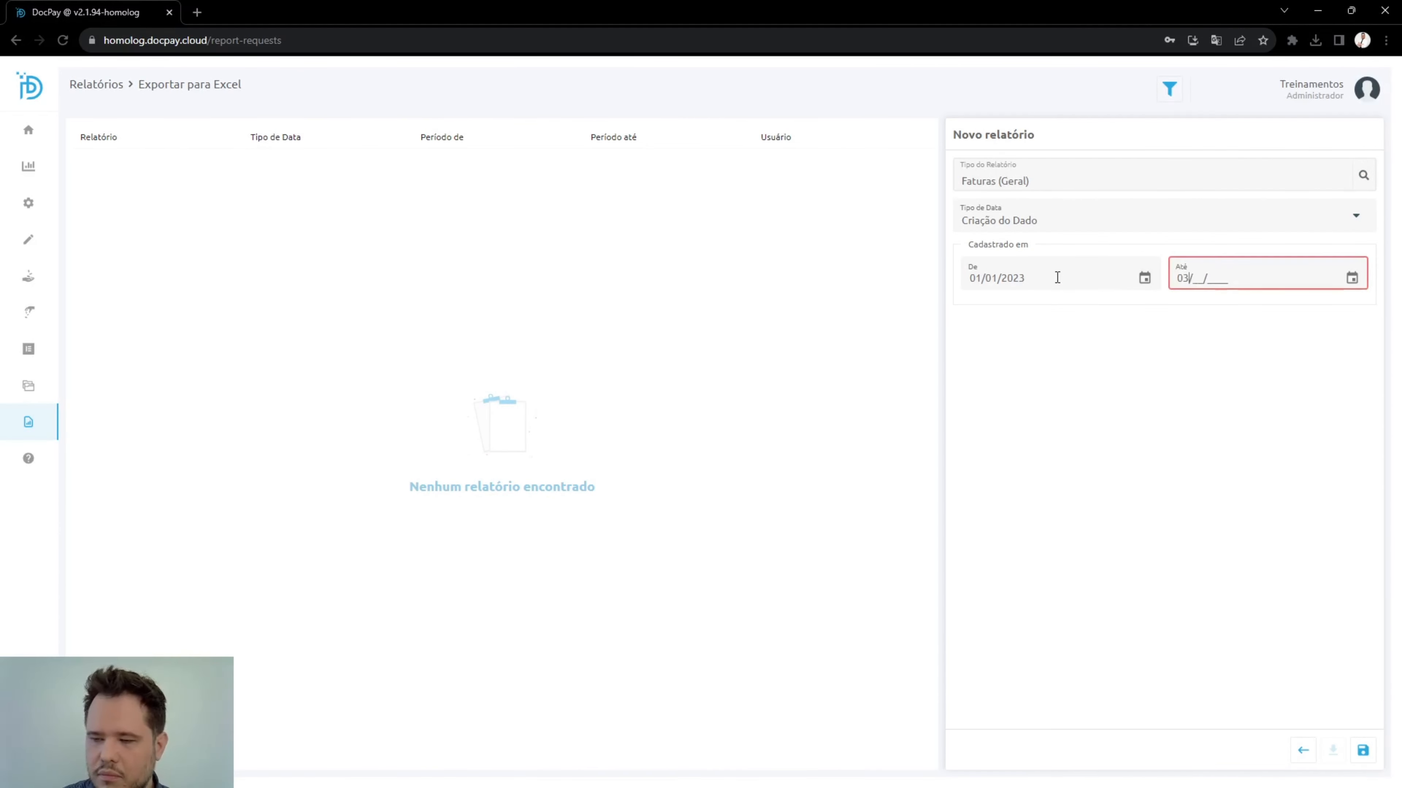
text(10/2023)
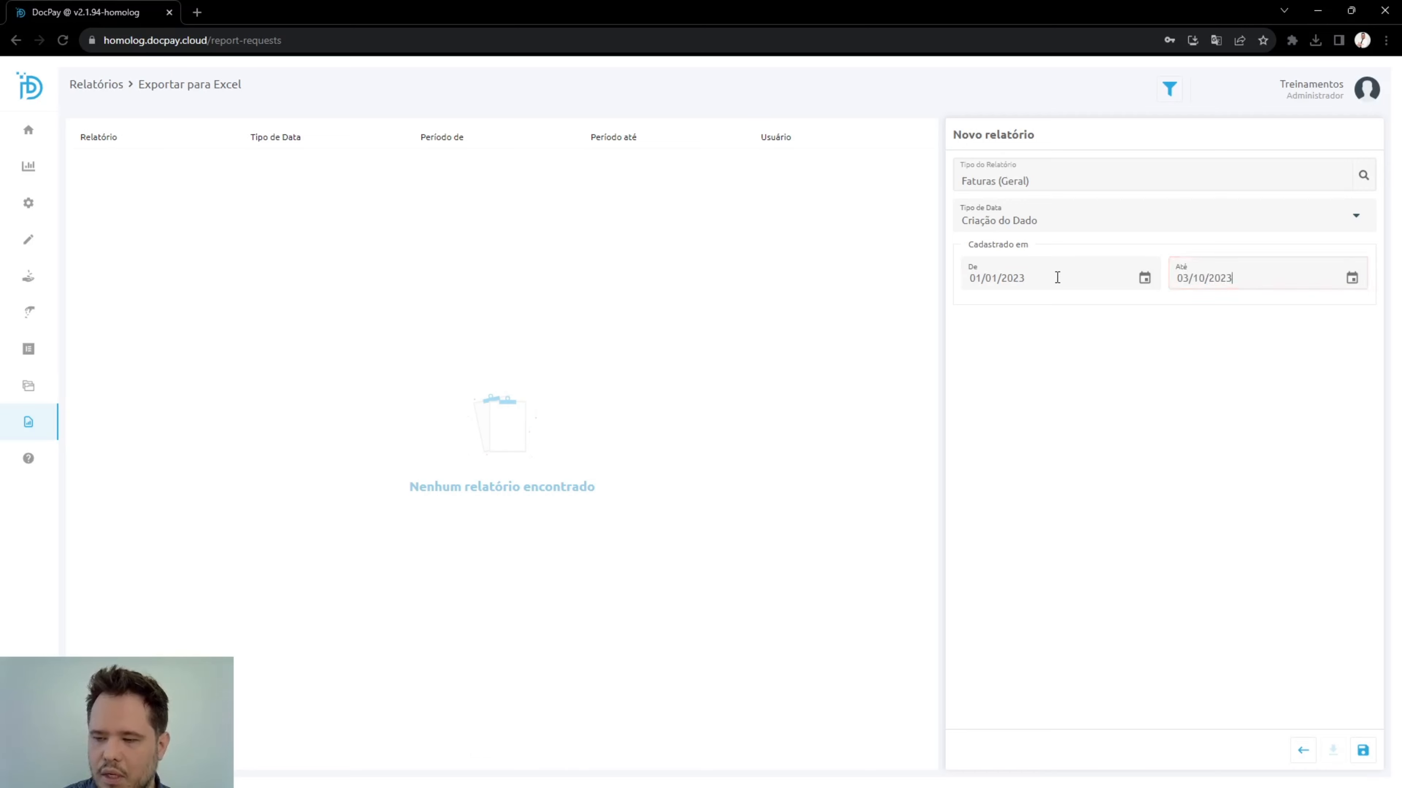
click(1362, 750)
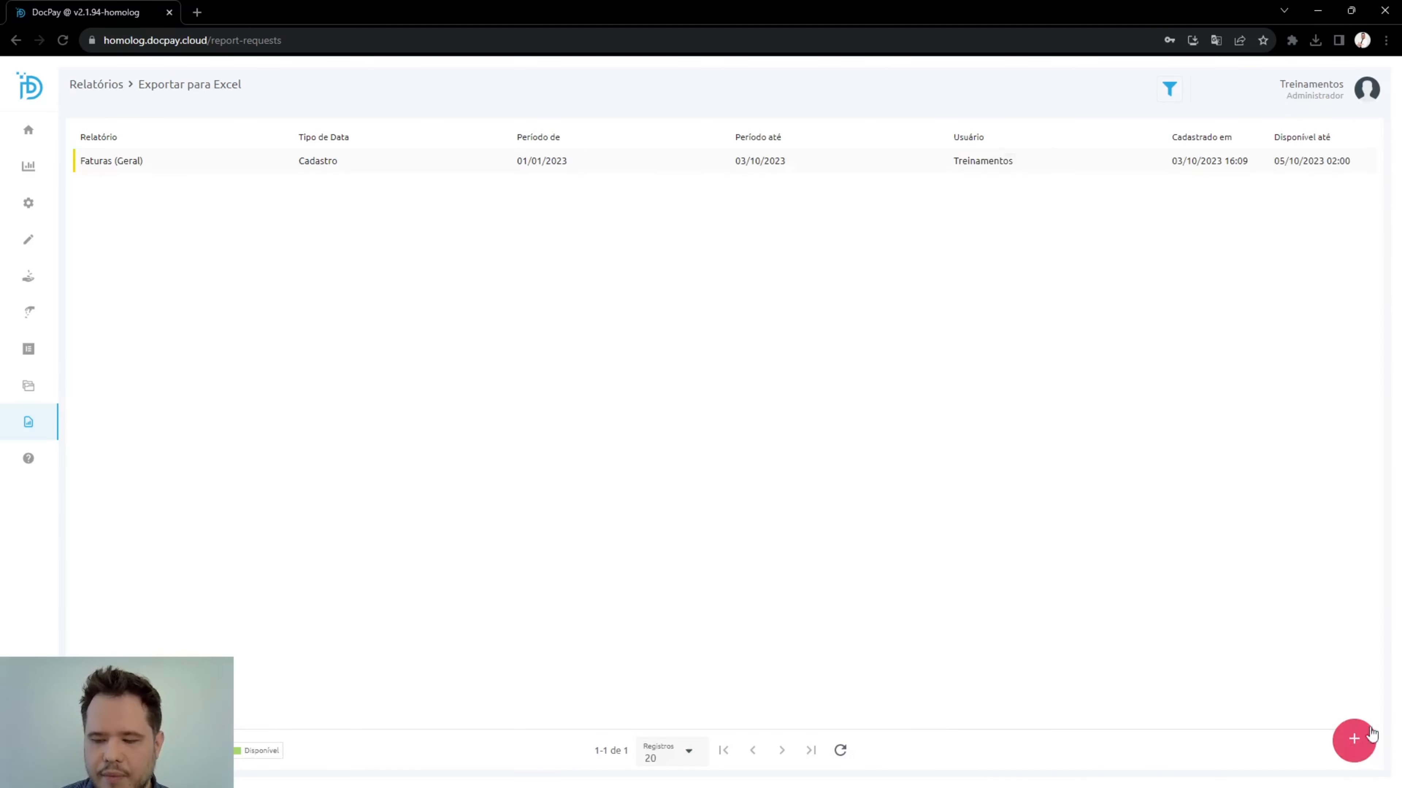
click(228, 163)
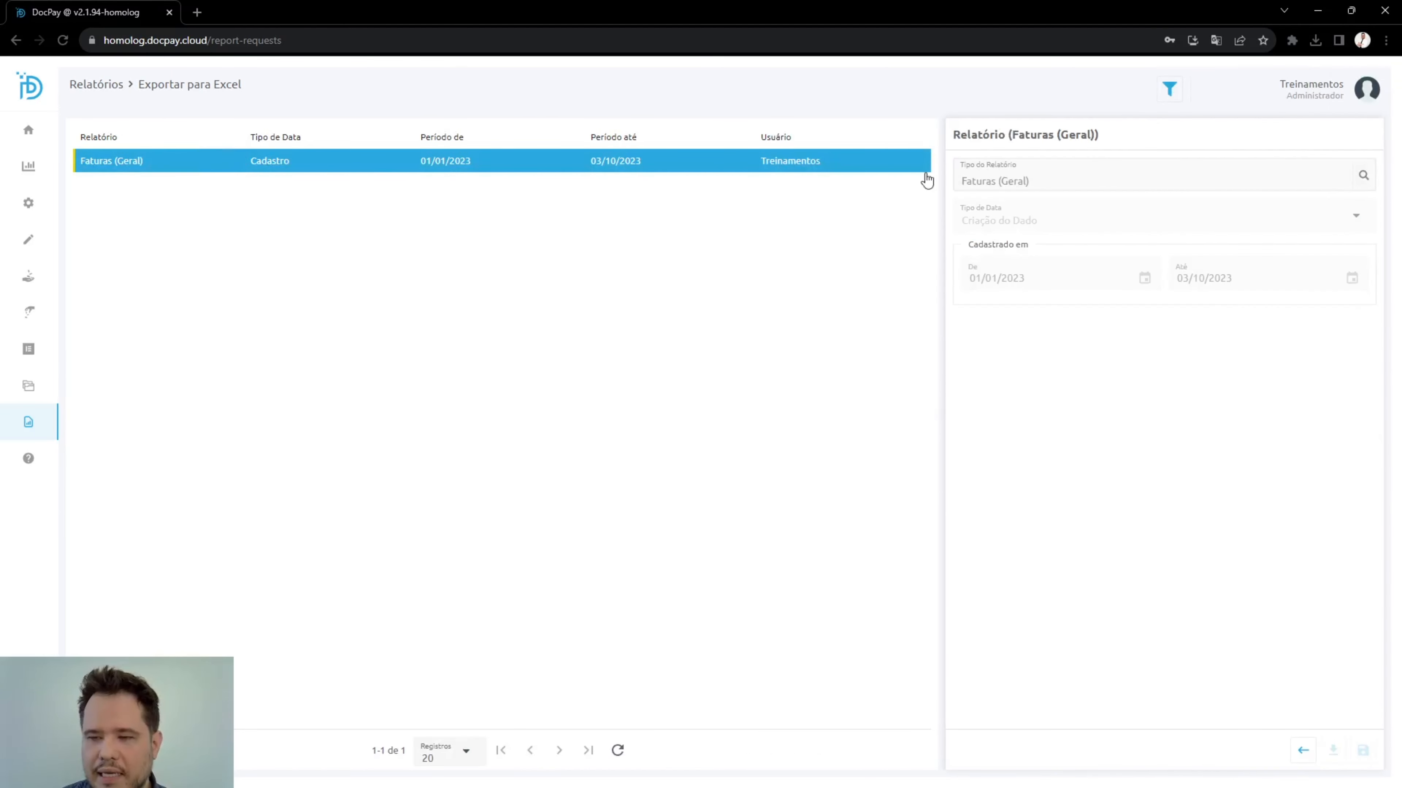
Reload the export report list and reopen the Faturas (Geral) report.
click(66, 42)
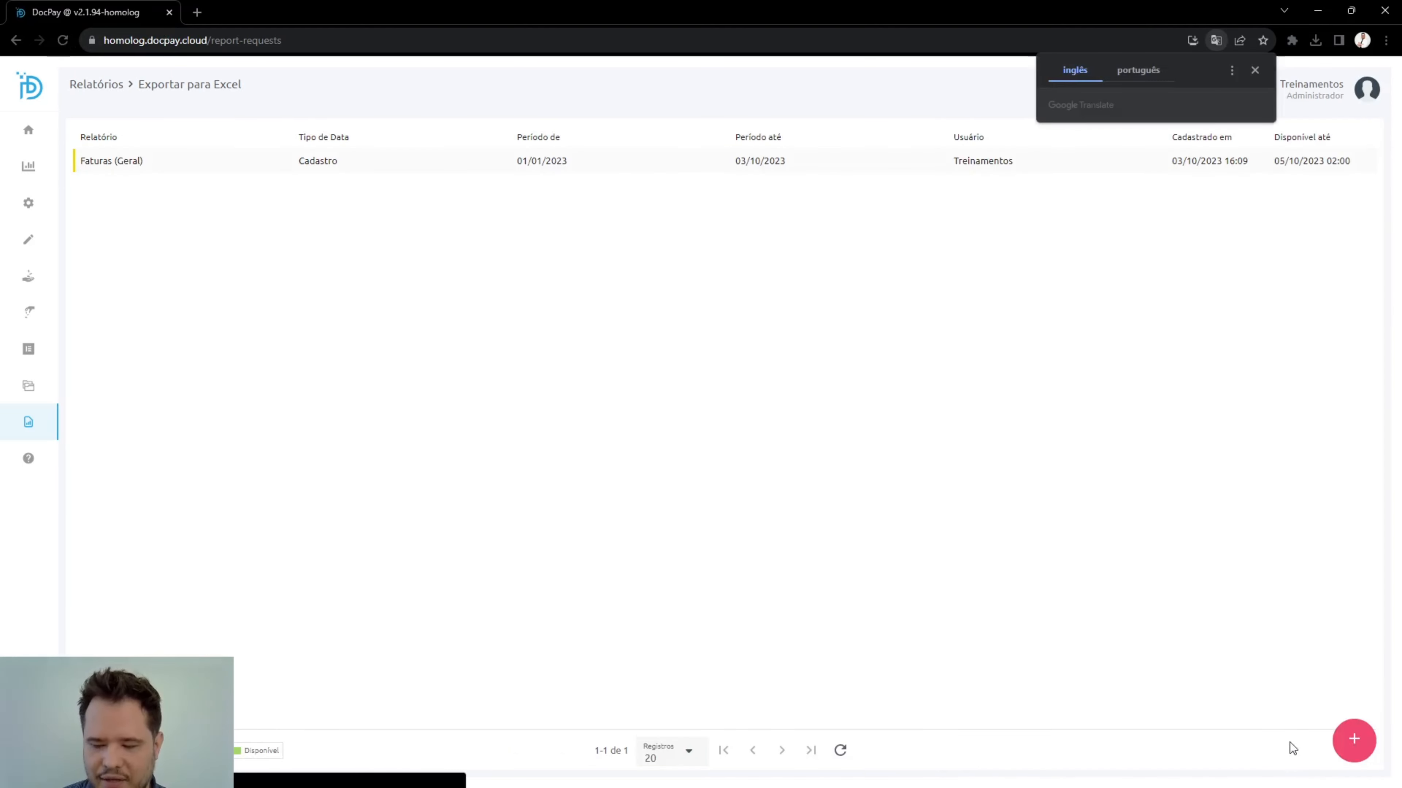
click(797, 168)
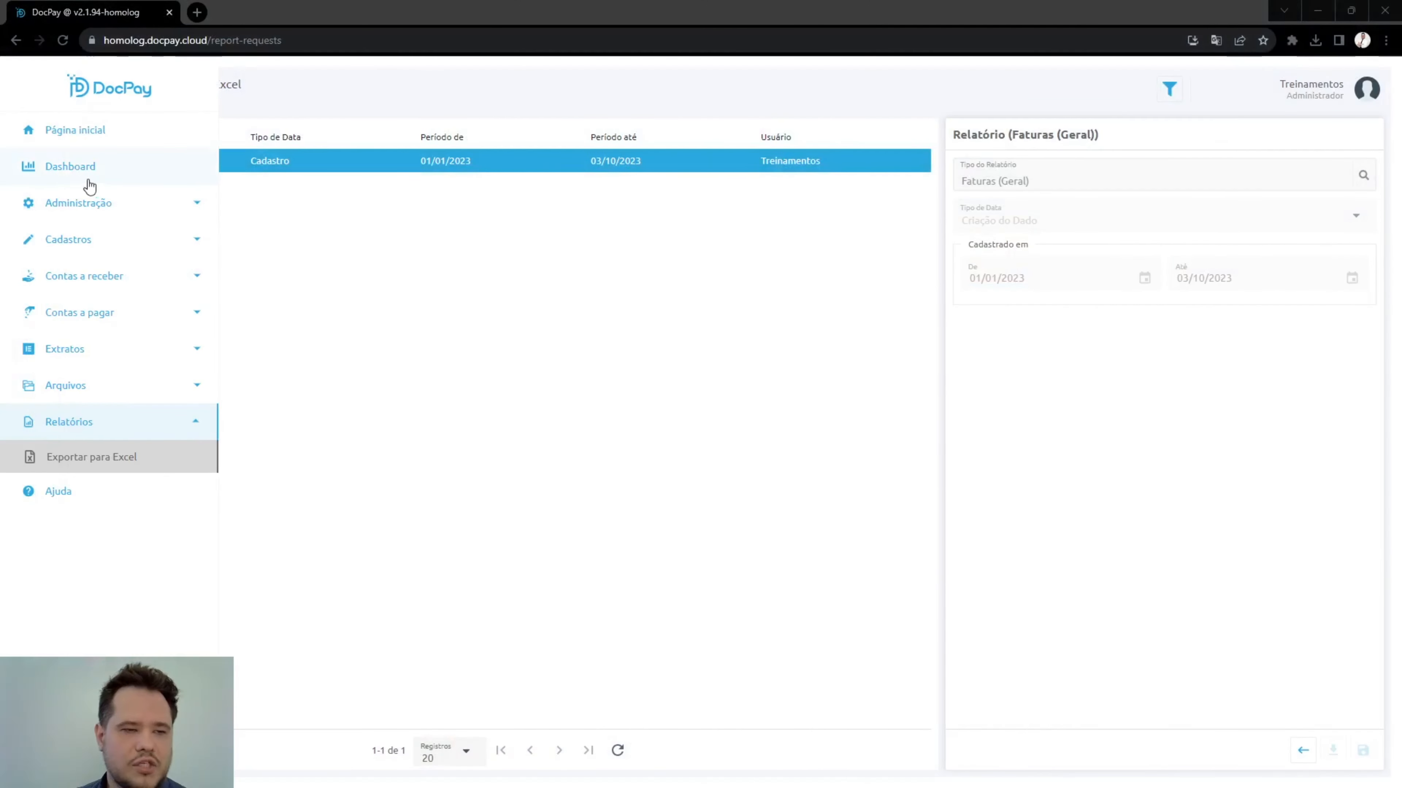
Open the Dashboard and, from the Faturas registradas chart under Contas a Receber, list the A vencer invoices due in 8 to 30 days.
click(776, 294)
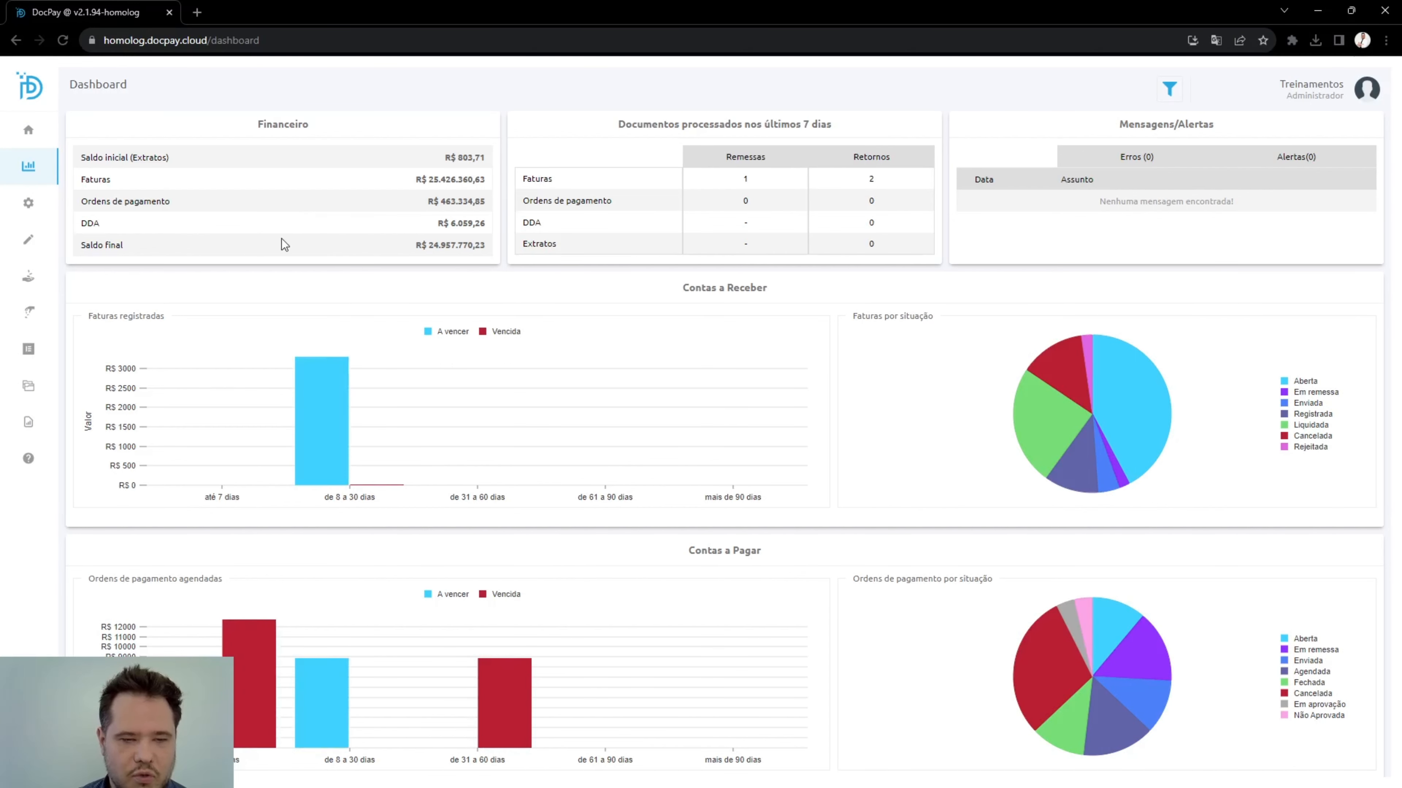
drag(695, 287, 783, 289)
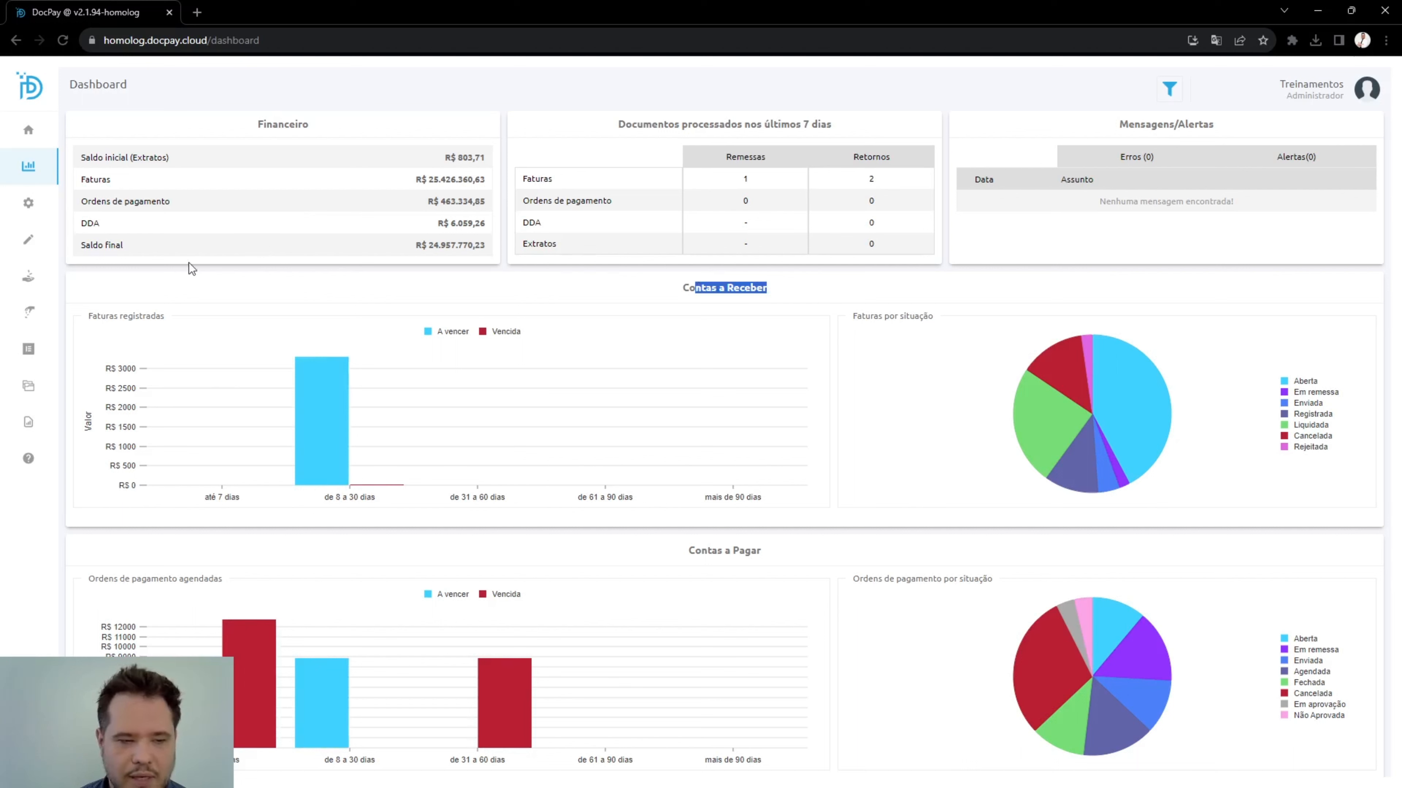
drag(93, 313, 157, 314)
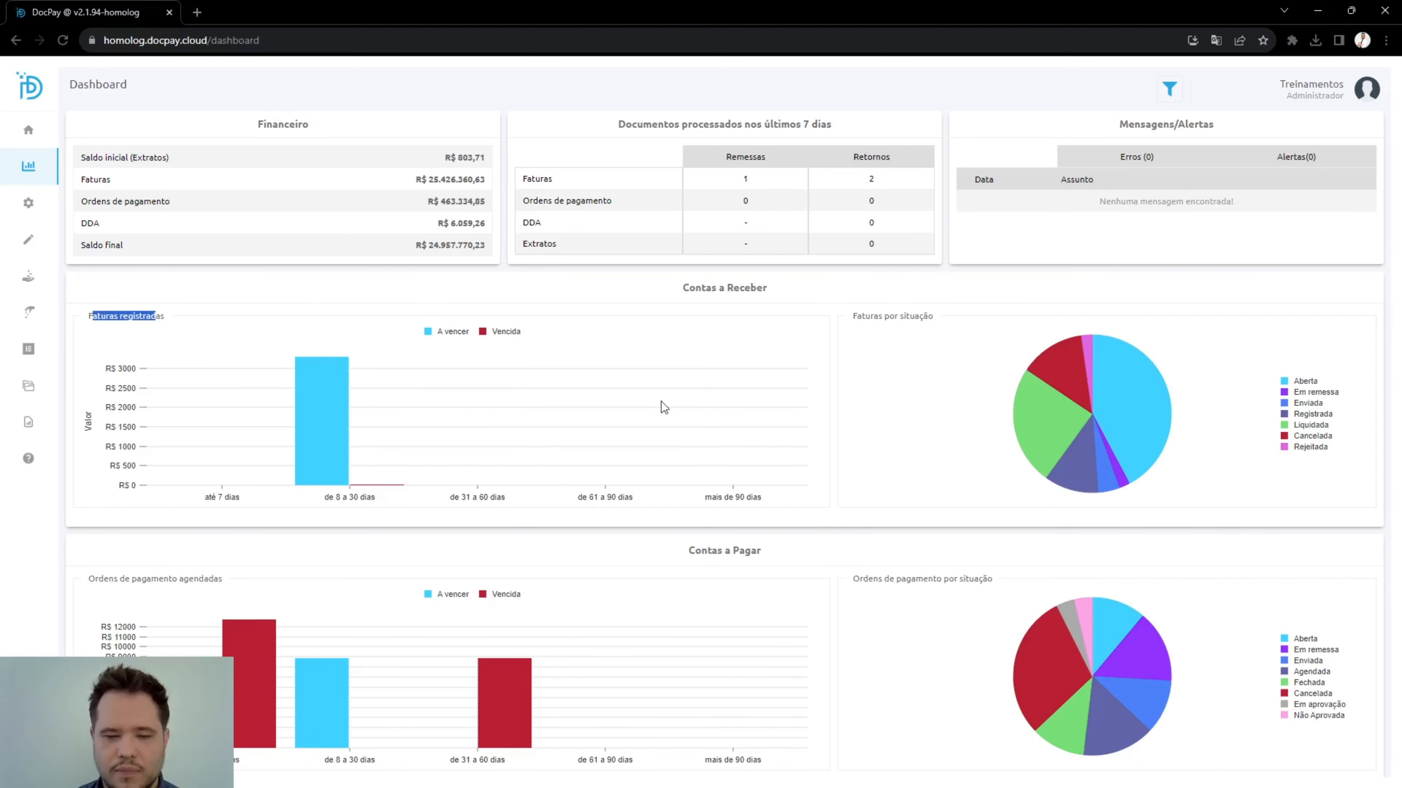
mouse_move(321, 394)
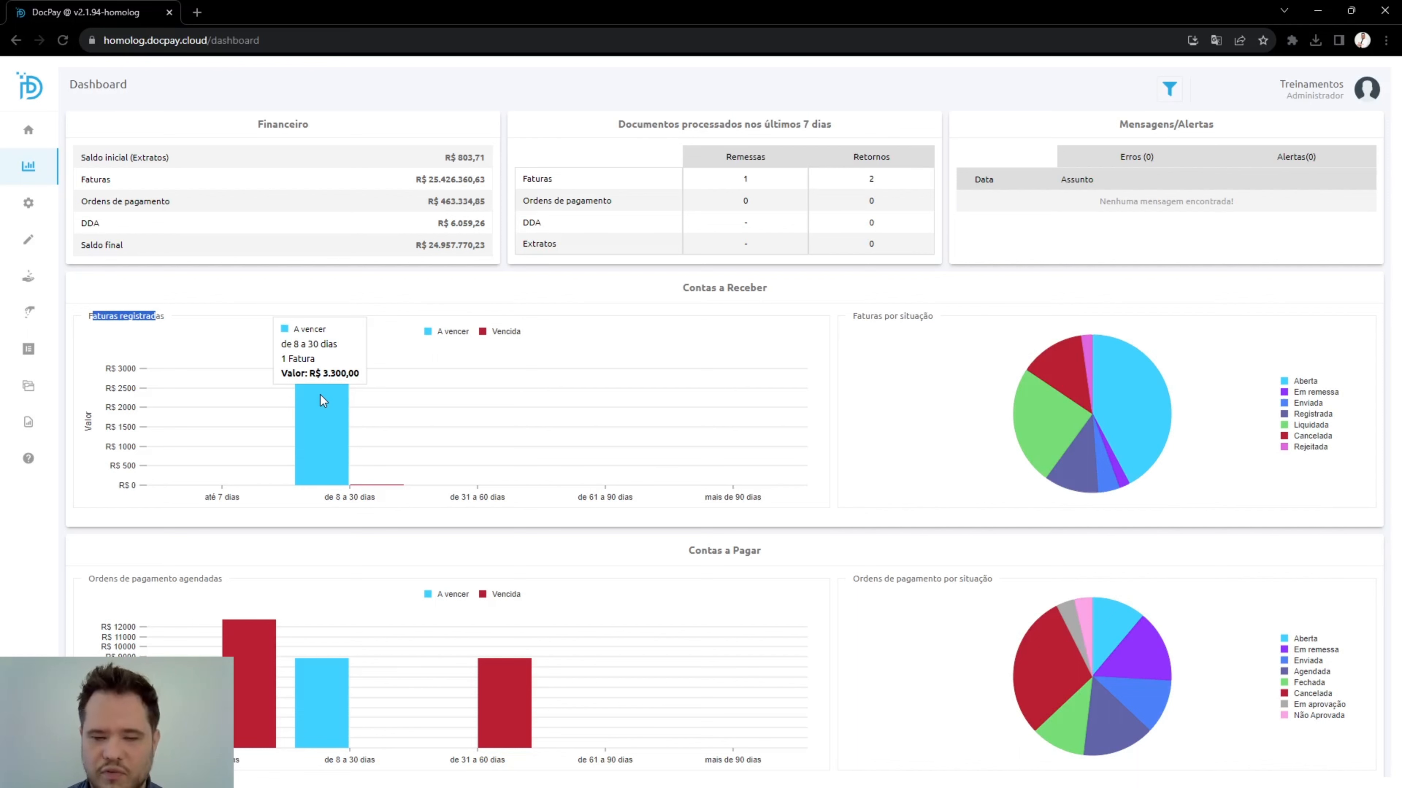
click(330, 417)
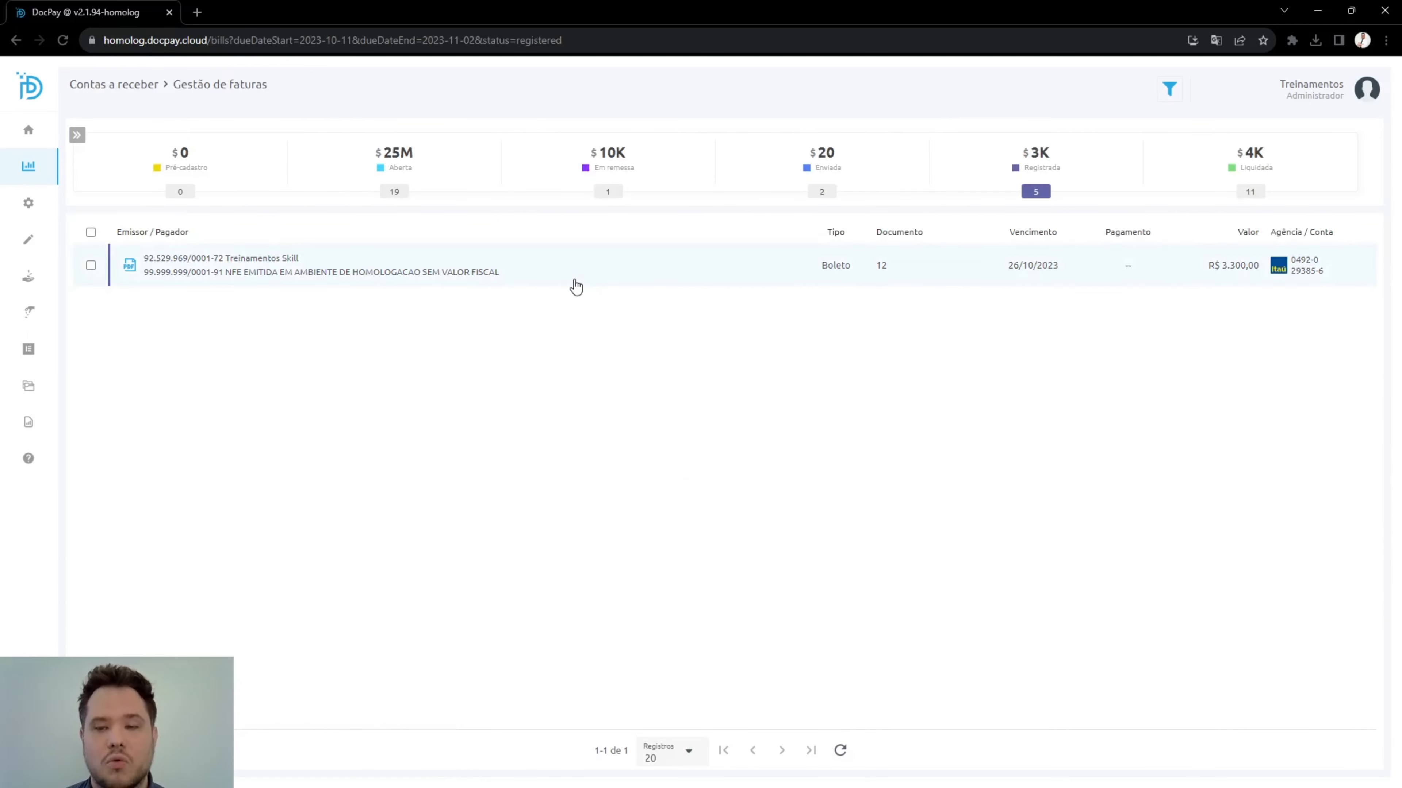
Return from the filtered invoice list to the Dashboard.
mouse_move(50, 207)
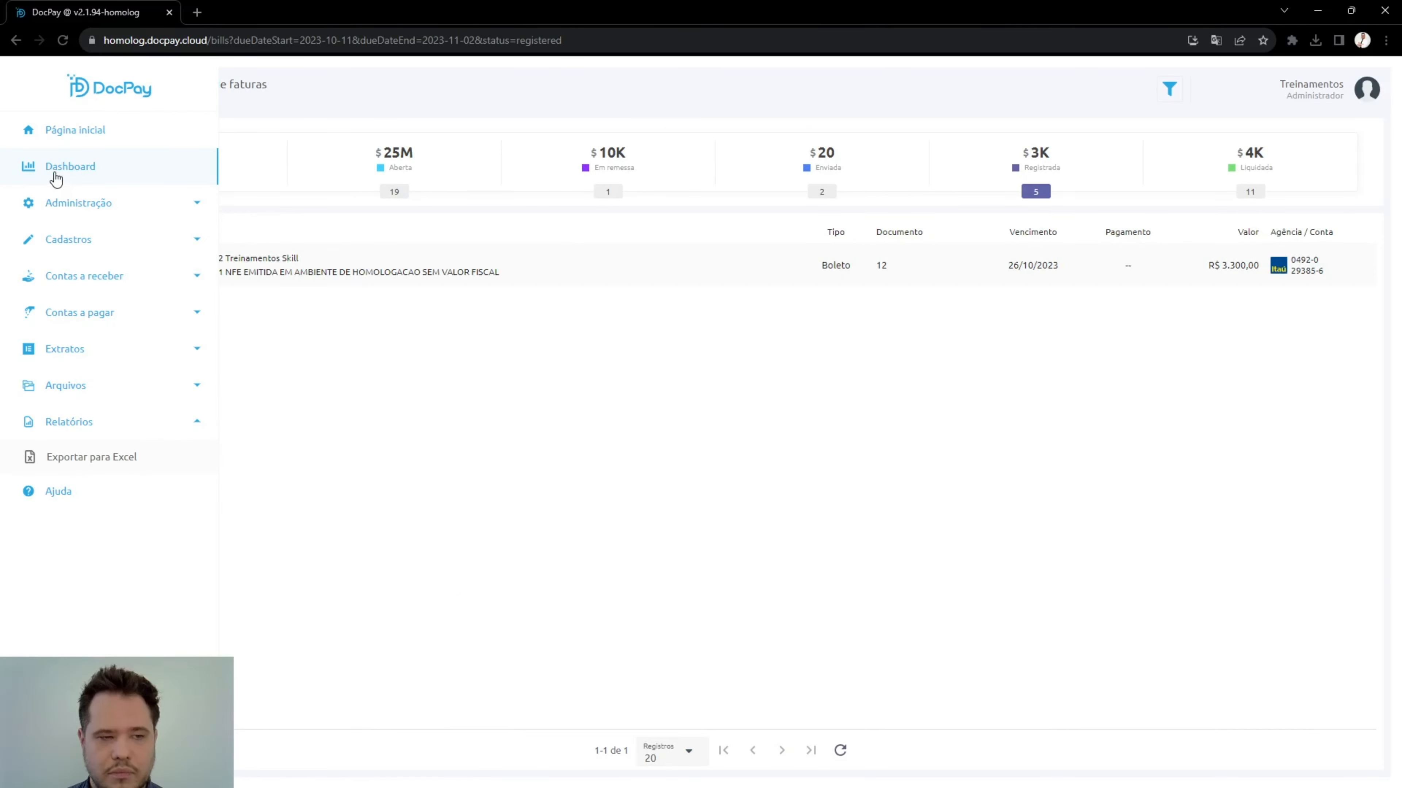